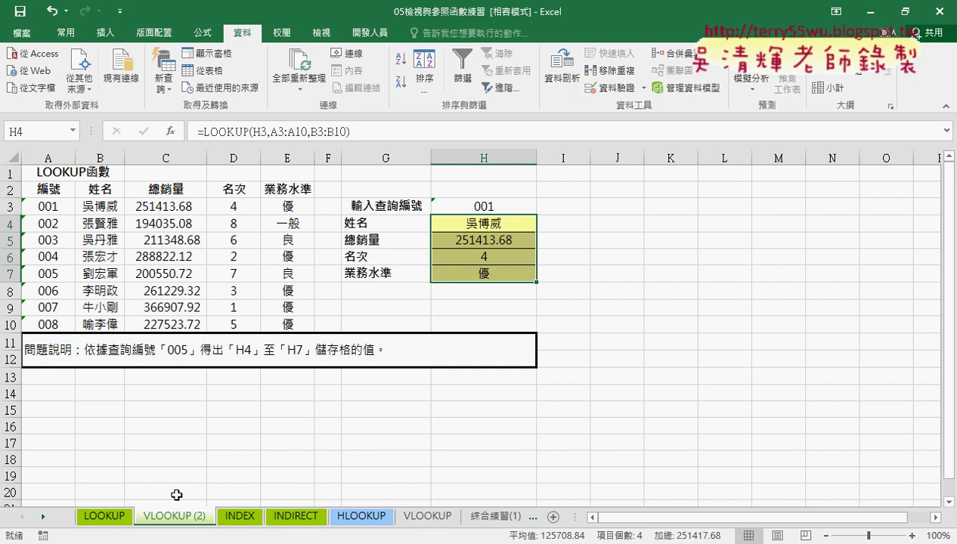
- Switch to the LOOKUP sheet and inspect the lookup formulas in H4:H7
left_click(105, 517)
left_click(477, 227)
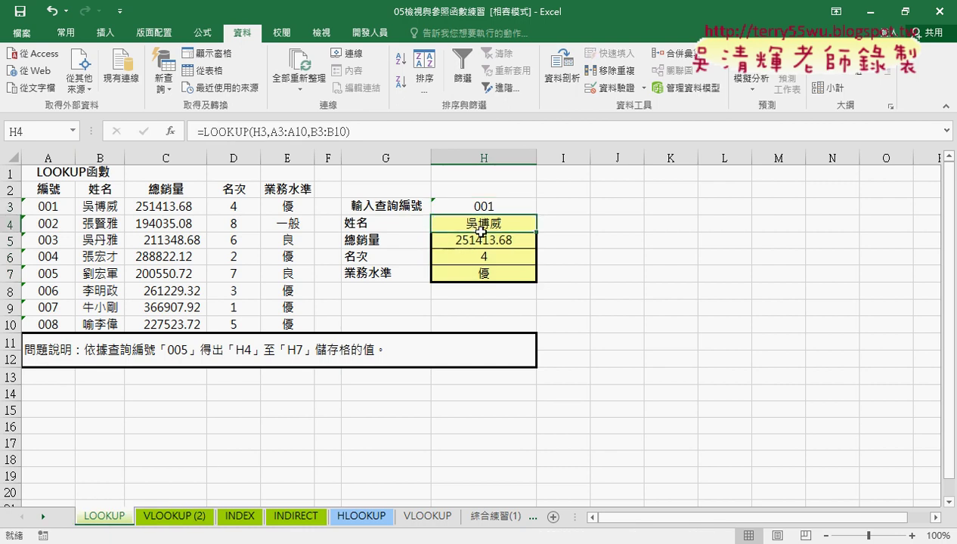
left_click(474, 241)
left_click(483, 257)
left_click(488, 273)
- Confirm H3's ID dropdown uses list source A3:A10, then select the ID column A2:A10
left_click(500, 209)
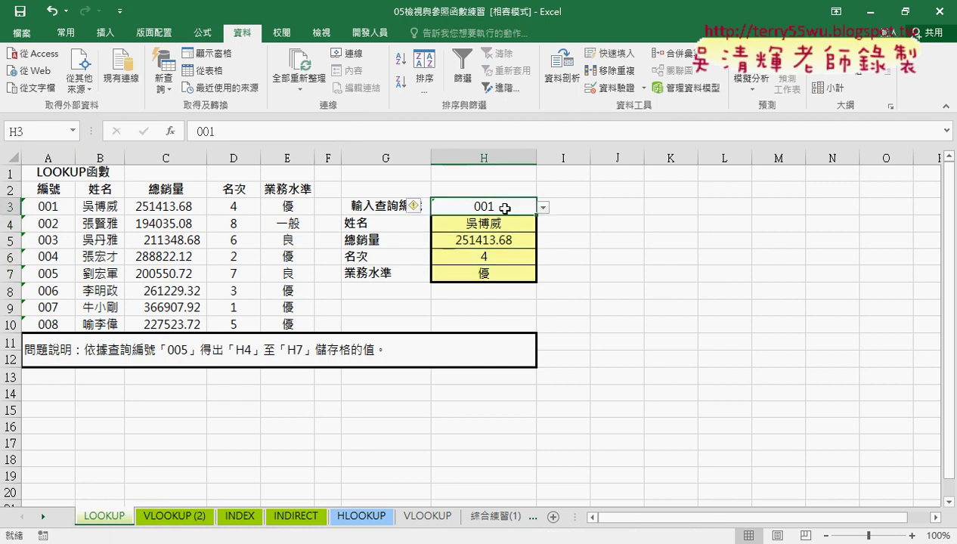
left_click(544, 208)
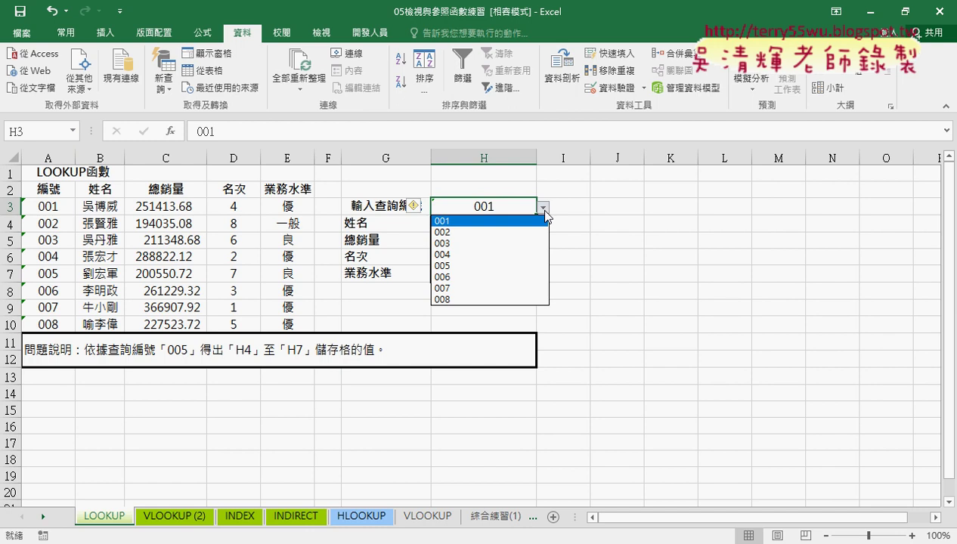
left_click(622, 91)
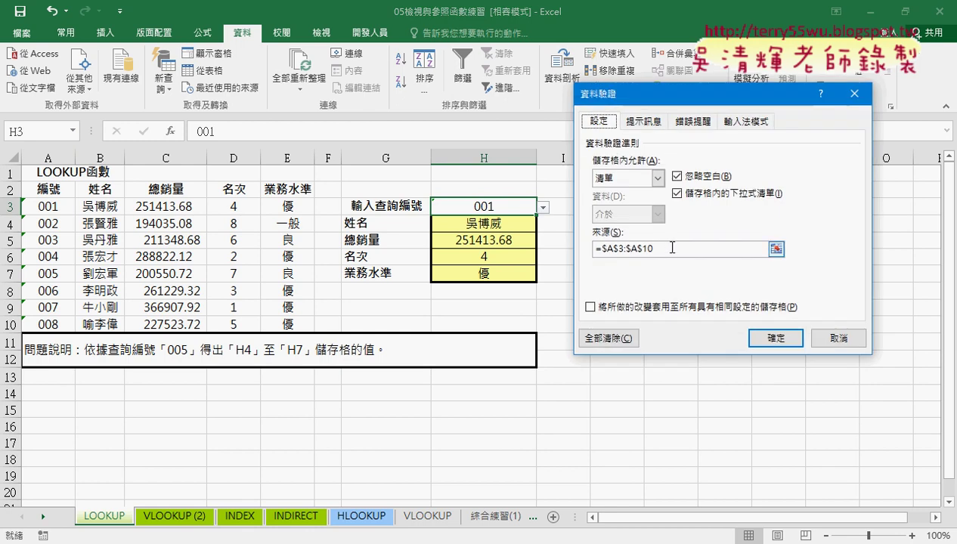
left_click(672, 248)
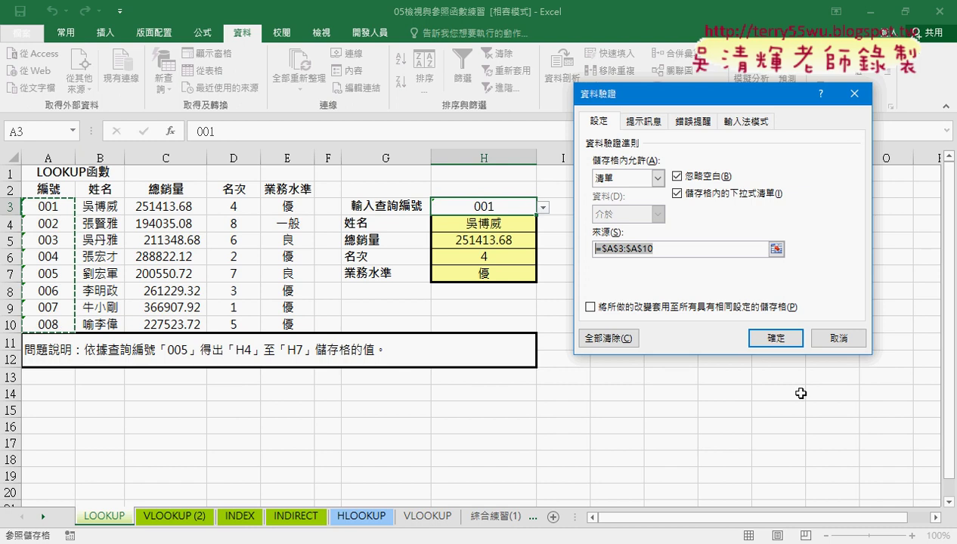
left_click(835, 338)
left_click_drag(48, 189, 48, 325)
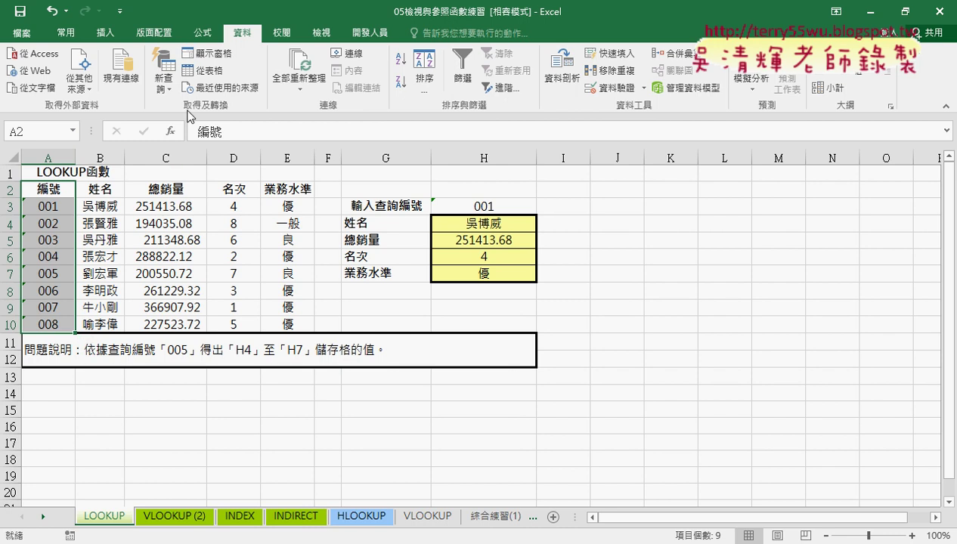
- Name A3:A10 as 編號 from the top-row header via Create from Selection, then select H3
left_click(203, 32)
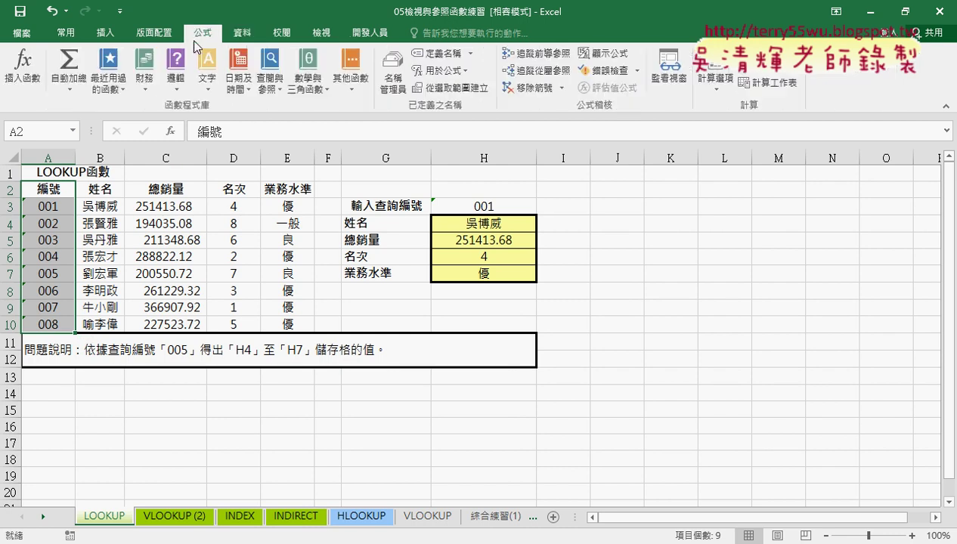
left_click(452, 91)
left_click_drag(680, 160, 130, 180)
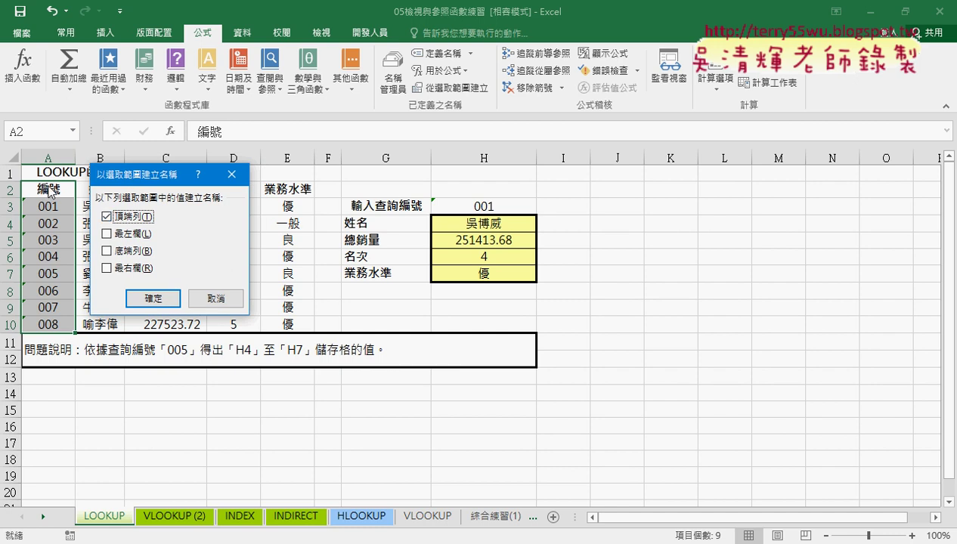
left_click(159, 300)
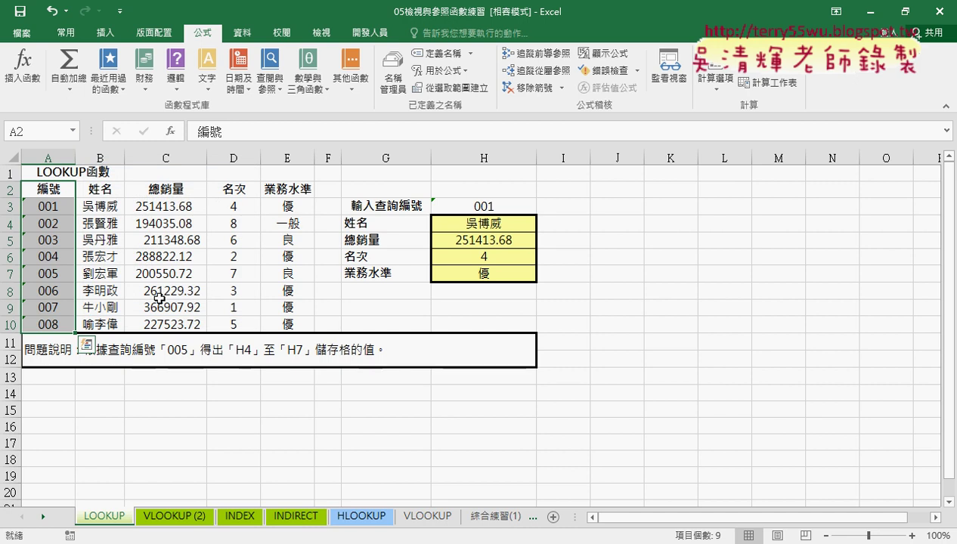
left_click(525, 200)
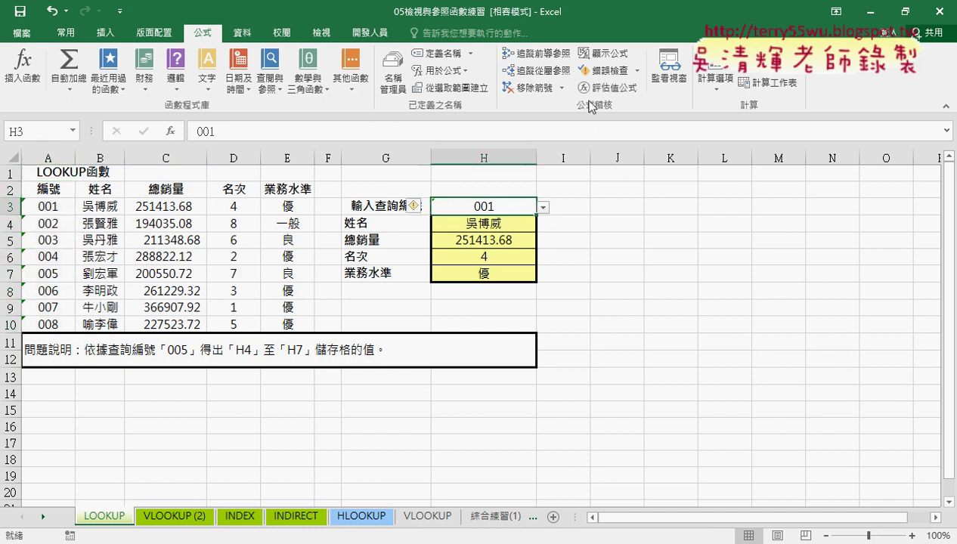
- Replace H3's validation source $A$3:$A$10 with the defined name =編號 pasted via F3
left_click(242, 33)
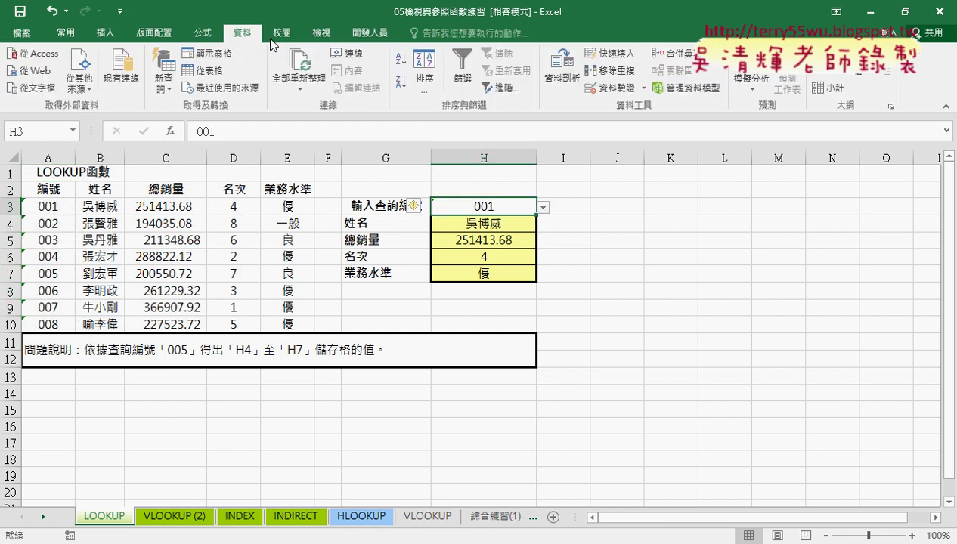
left_click(614, 88)
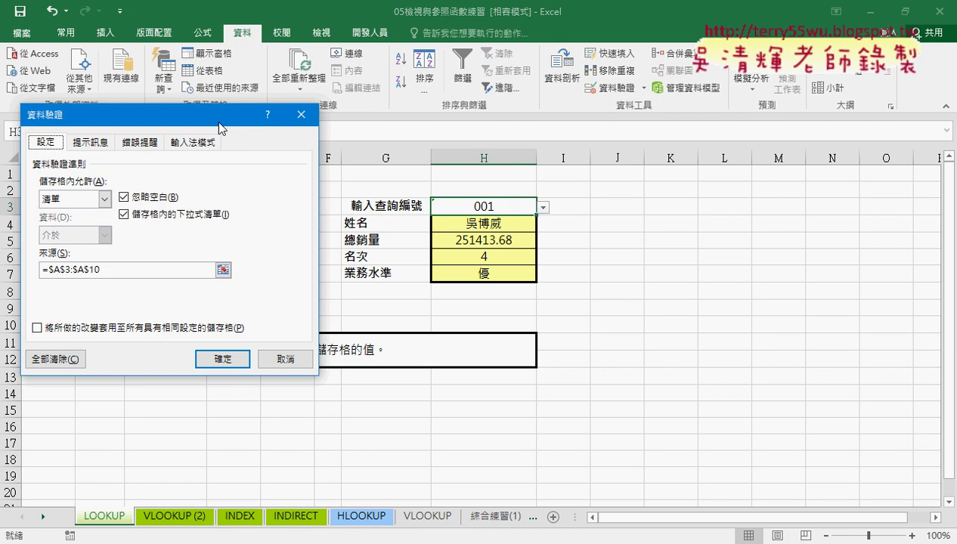
left_click_drag(219, 121, 801, 127)
left_click_drag(717, 280, 586, 274)
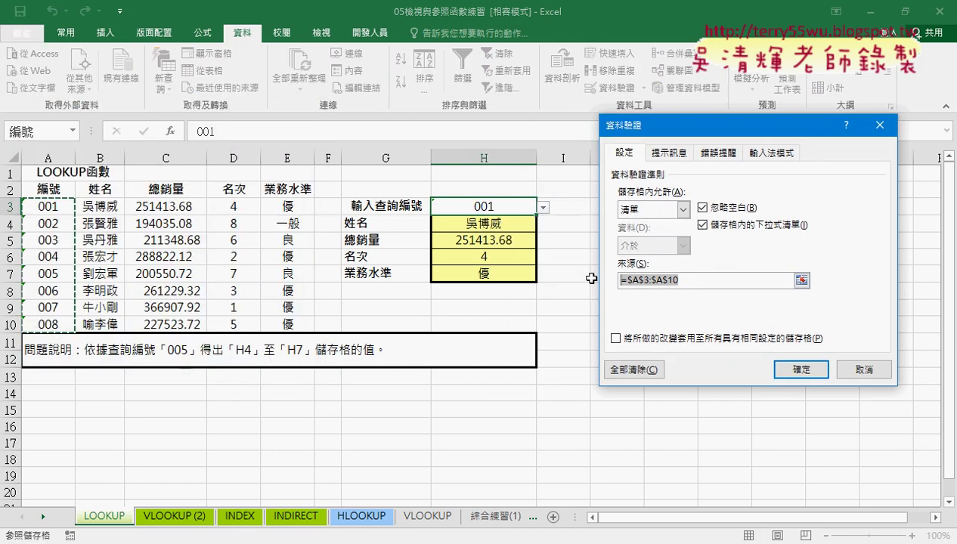
key("BackSpace")
key("F3")
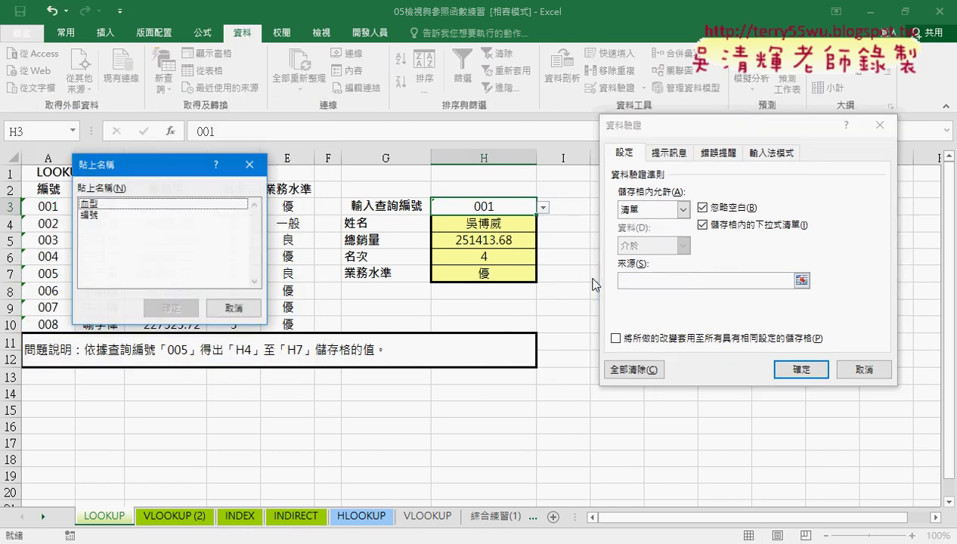
left_click(108, 215)
double_click(107, 215)
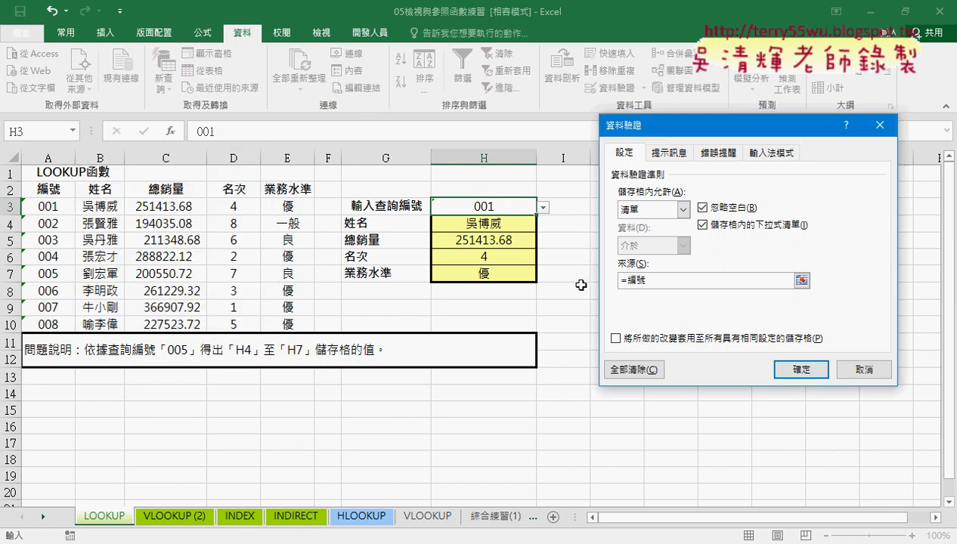
left_click(671, 279)
left_click(636, 277)
- Apply the =編號 list source and test H3's dropdown, leaving ID 001 selected
left_click(788, 370)
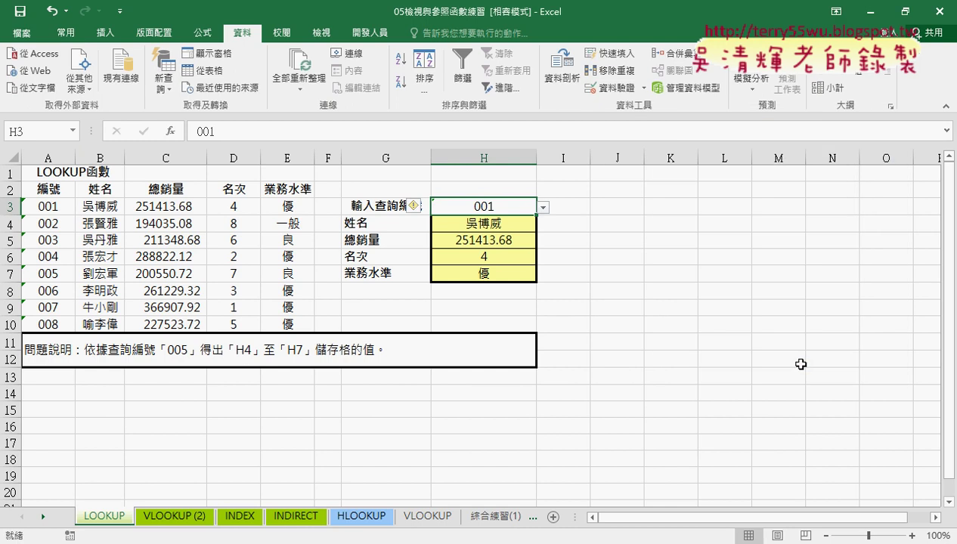
left_click(549, 207)
left_click(530, 207)
left_click(542, 207)
left_click(543, 214)
left_click(597, 224)
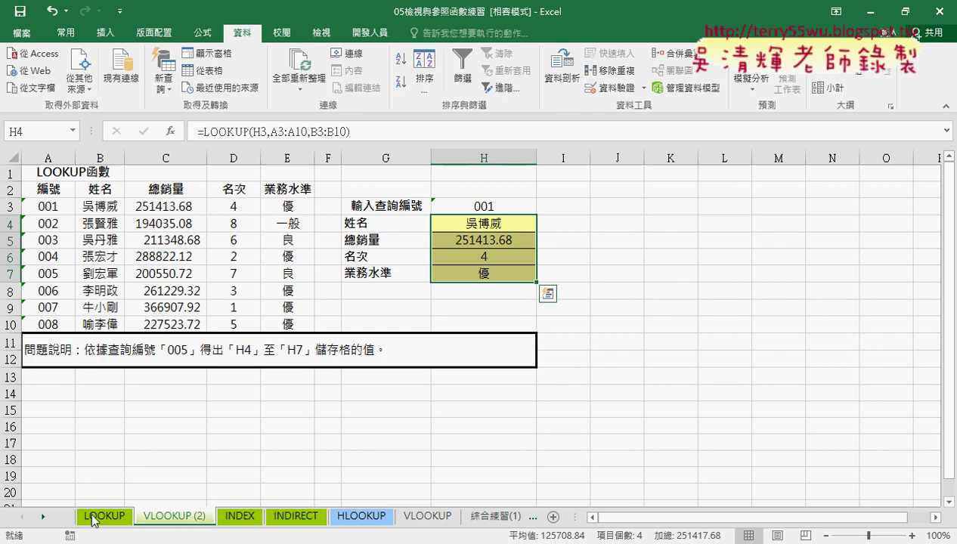
- On VLOOKUP (2), clear H4:H7 and insert an empty VLOOKUP function into H4
left_click(177, 517)
left_click_drag(484, 223, 482, 275)
key("Delete")
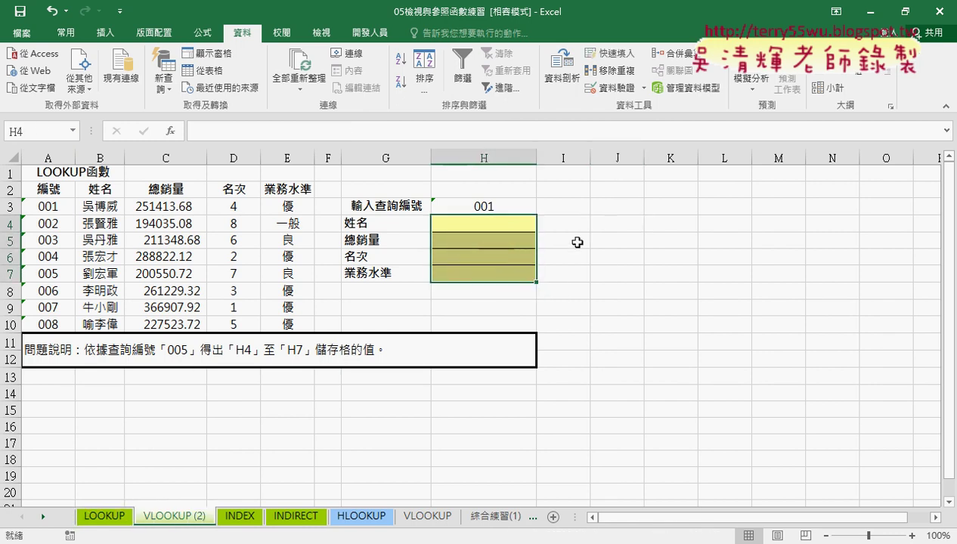
left_click(512, 221)
left_click(171, 132)
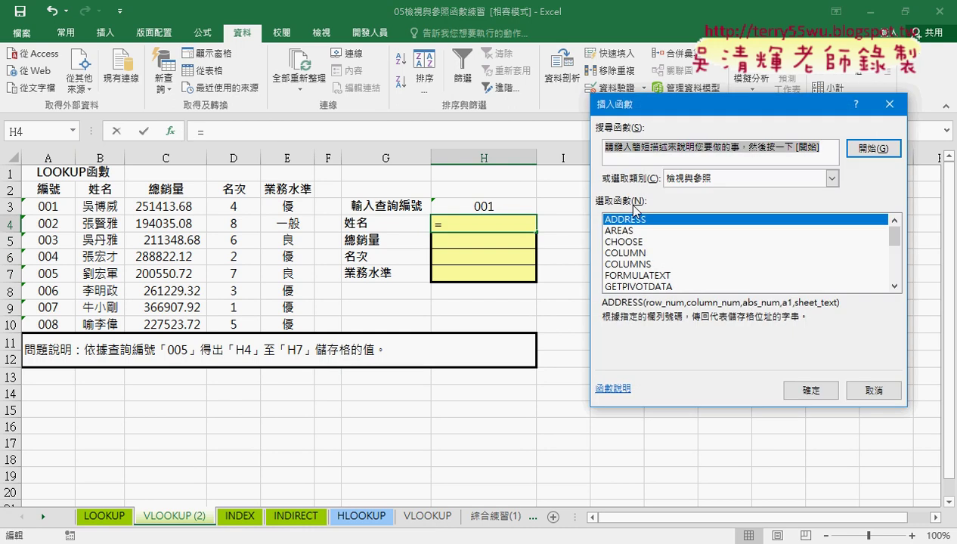
left_click_drag(895, 236, 893, 272)
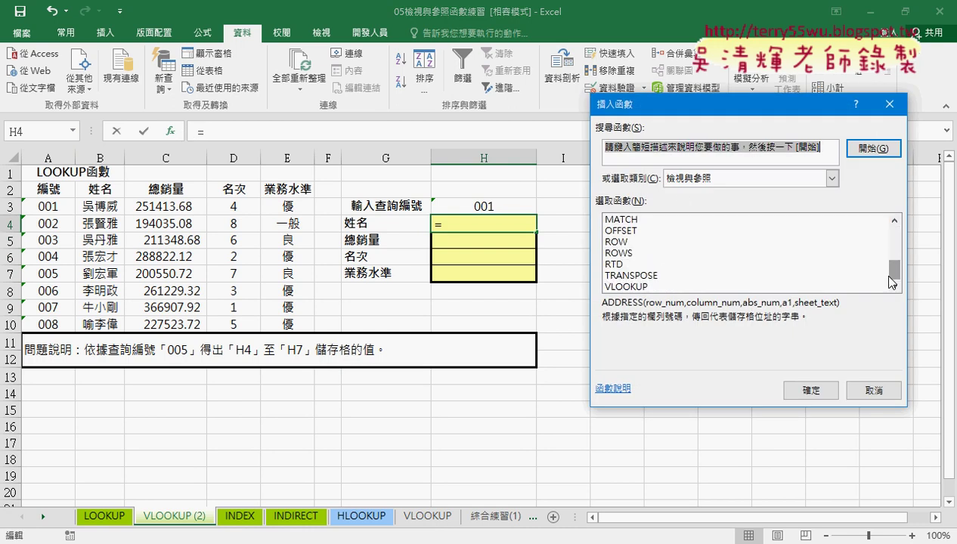
left_click(640, 287)
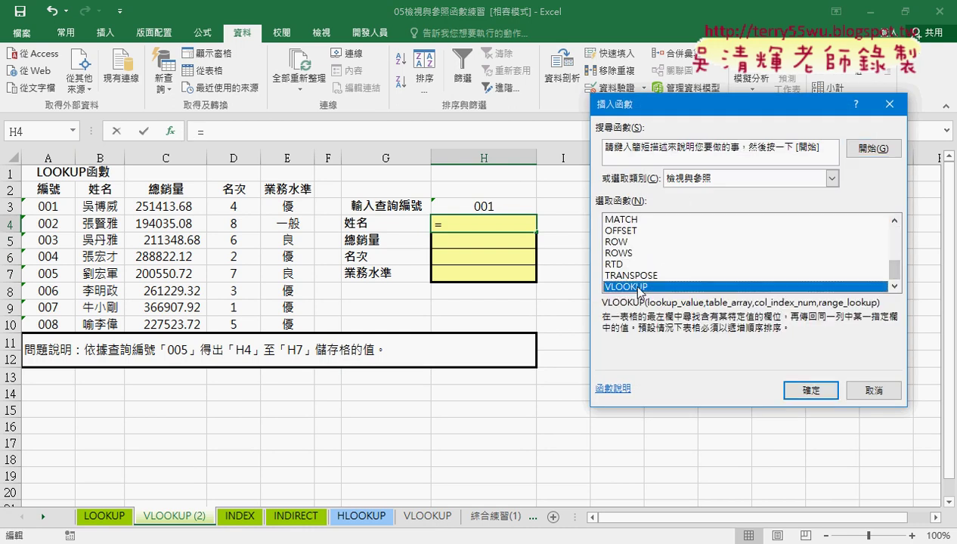
left_click(810, 390)
left_click_drag(644, 124, 672, 130)
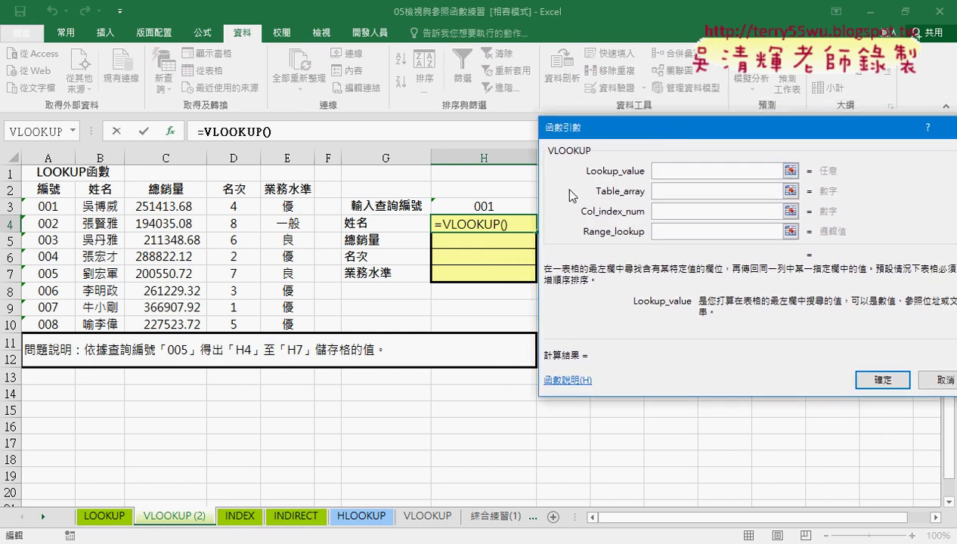
- Set VLOOKUP's lookup value to H3 and its table array to A3:E10
left_click(503, 206)
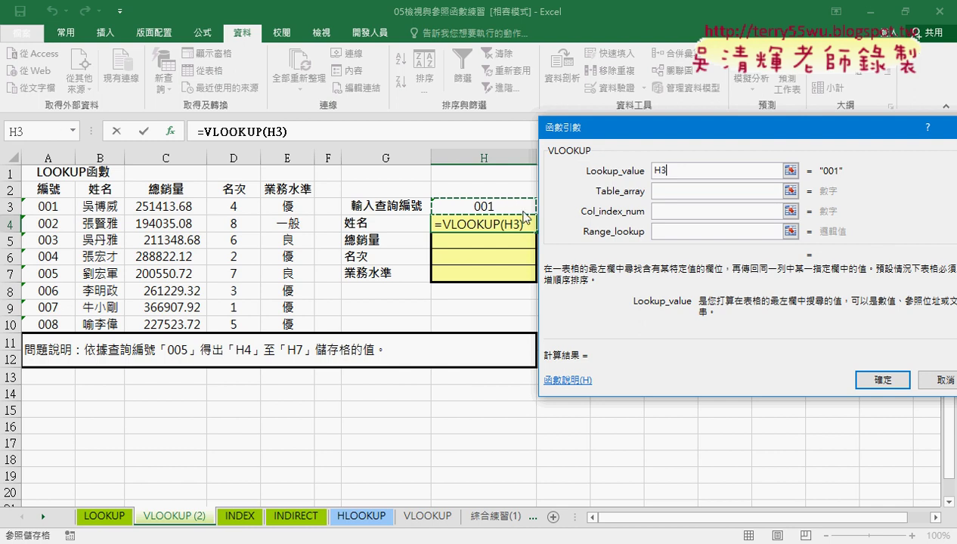
left_click(656, 190)
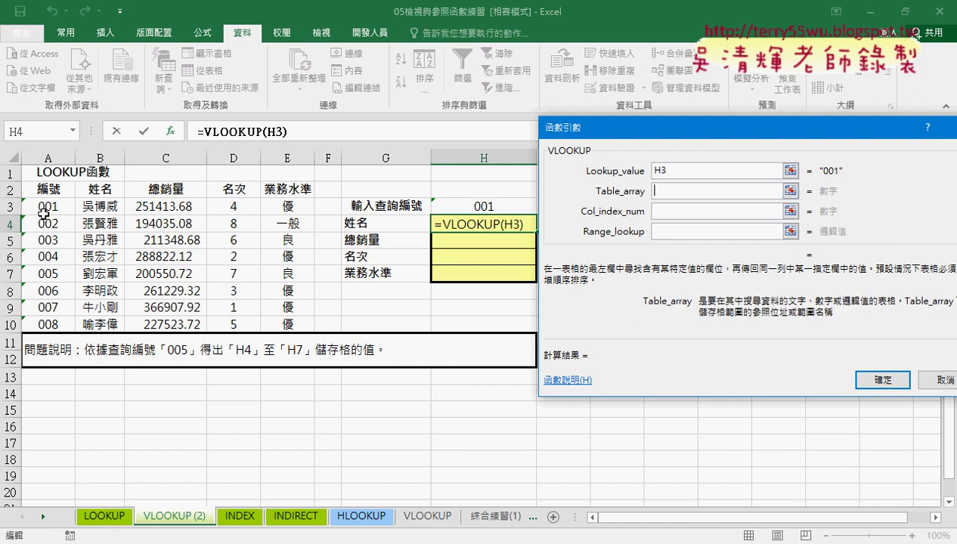
mouse_move(42, 207)
left_mouse_down()
mouse_move(282, 309)
mouse_move(279, 323)
left_mouse_up()
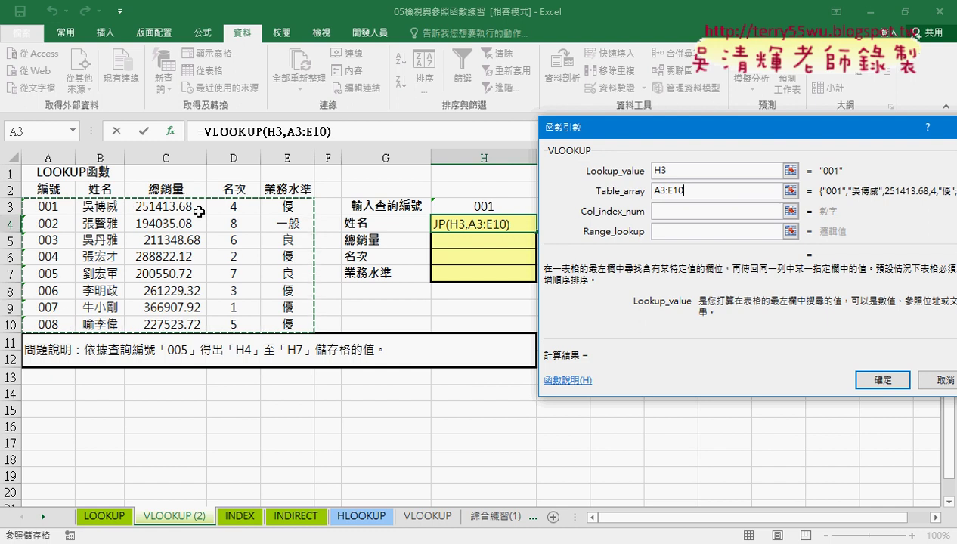
left_click(680, 217)
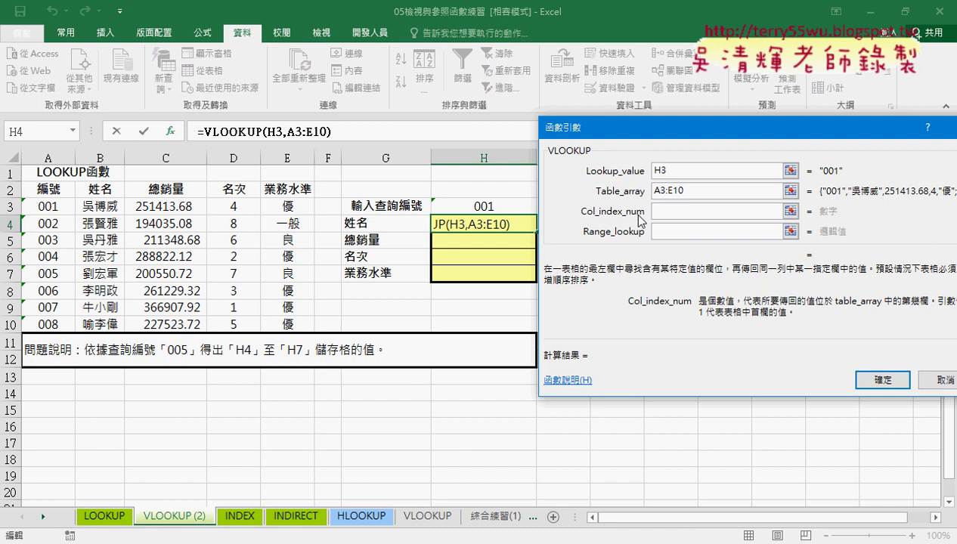
left_click(733, 190)
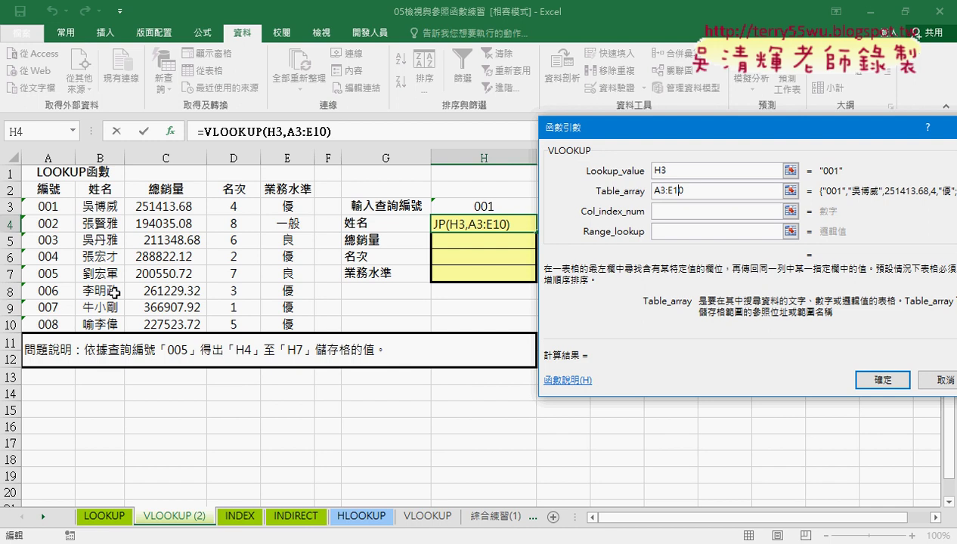
left_click(677, 210)
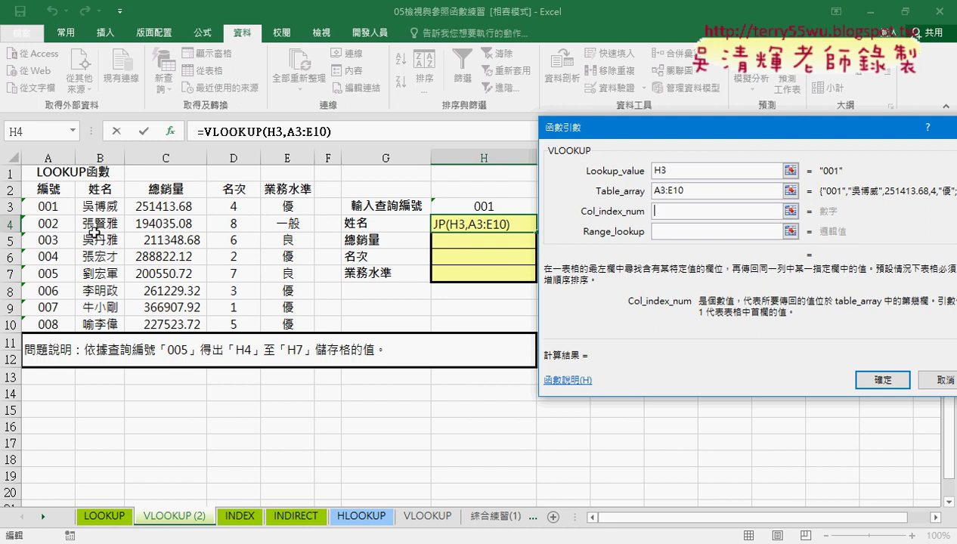
- Enter column index 2 and range lookup 0, completing =VLOOKUP(H3,A3:E10,2,0) in H4
type("2")
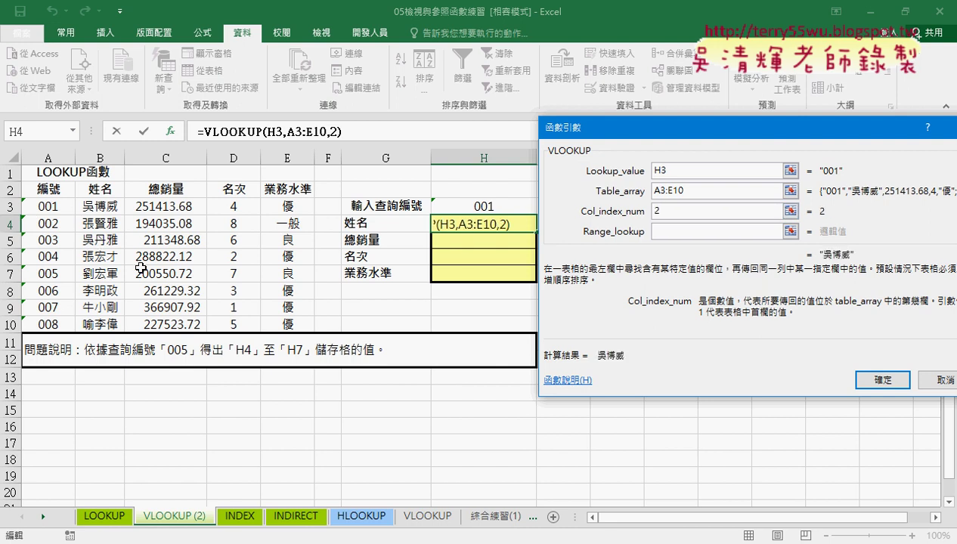
left_click(666, 235)
left_click(665, 235)
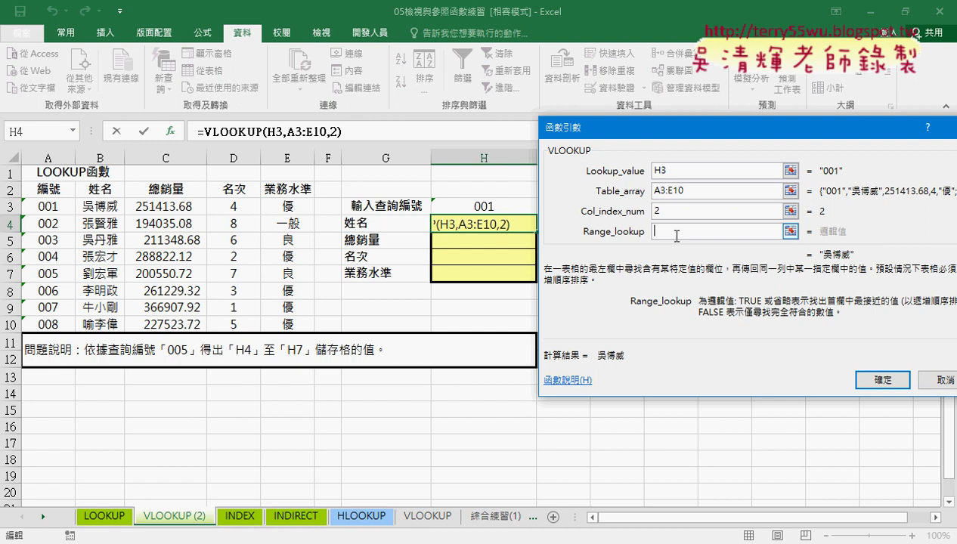
type("0")
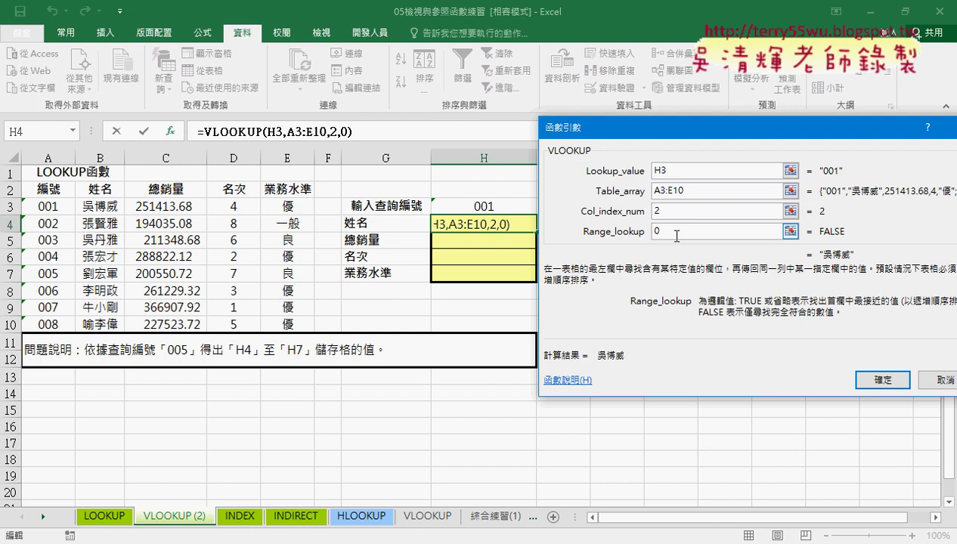
key("BackSpace")
type("1")
key("BackSpace")
type("0")
type("1")
type("0")
left_click(898, 382)
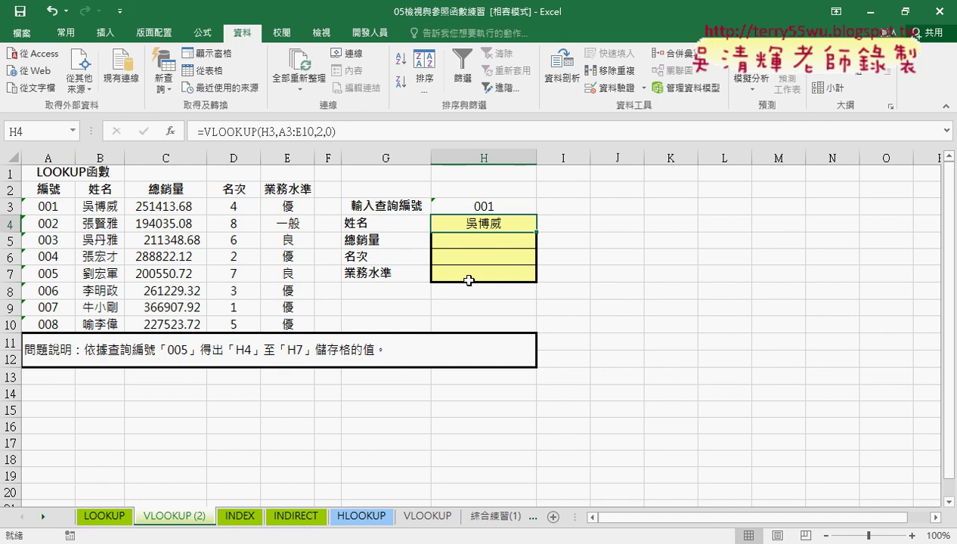
left_click(263, 134)
left_click(171, 132)
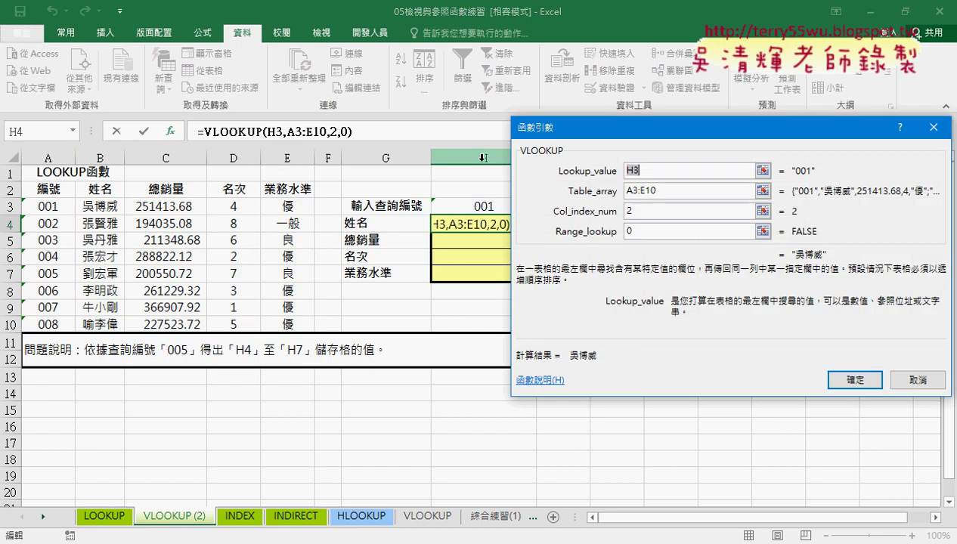
left_click_drag(640, 135, 672, 134)
left_click(690, 209)
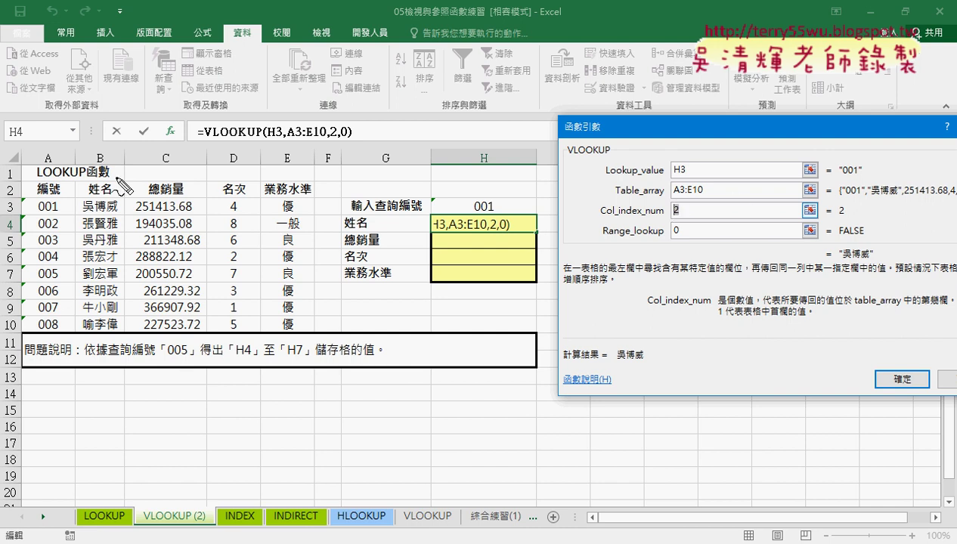
mouse_move(108, 172)
left_mouse_down()
mouse_move(125, 167)
mouse_move(159, 183)
left_mouse_up()
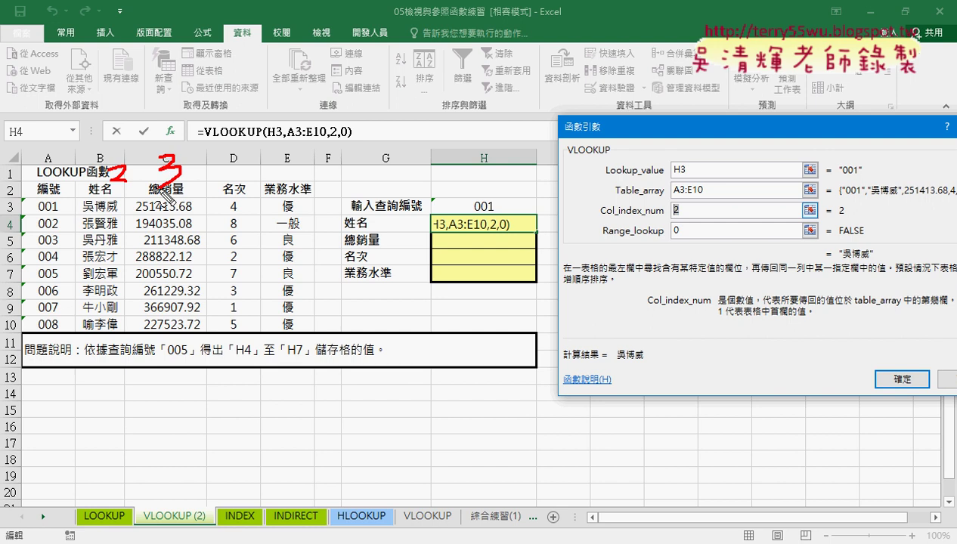
mouse_move(238, 147)
left_mouse_down()
mouse_move(251, 175)
mouse_move(240, 182)
left_mouse_up()
left_click_drag(277, 155, 297, 153)
left_click_drag(277, 156, 272, 183)
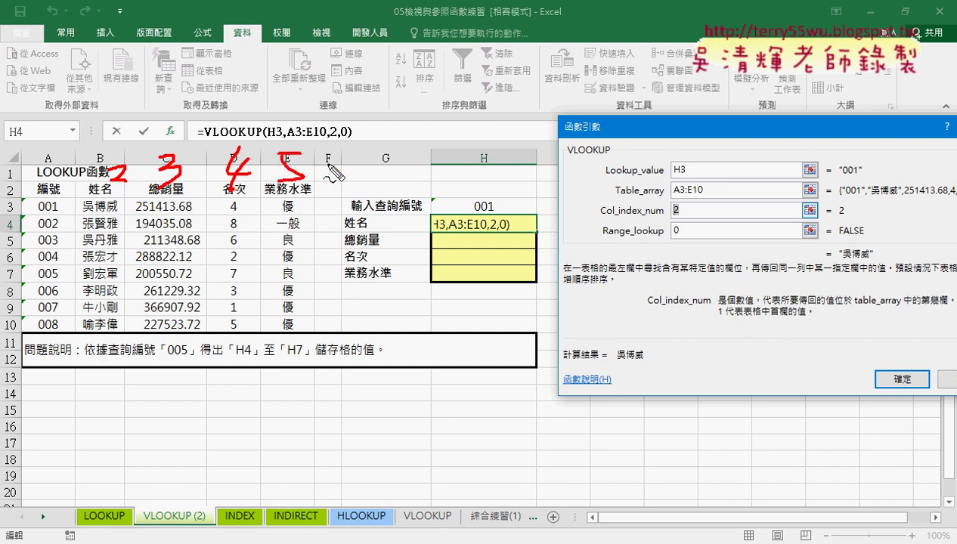
left_click_drag(662, 223, 681, 223)
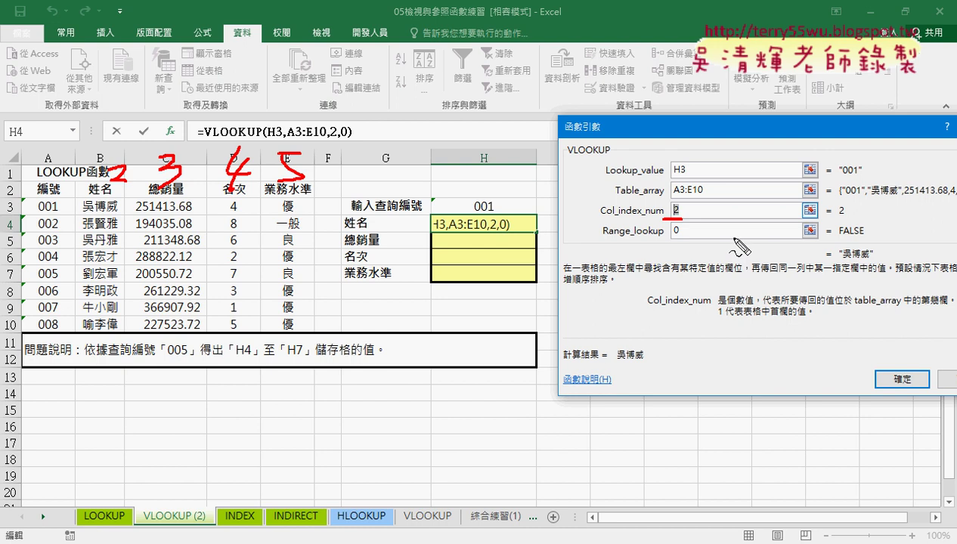
key("Escape")
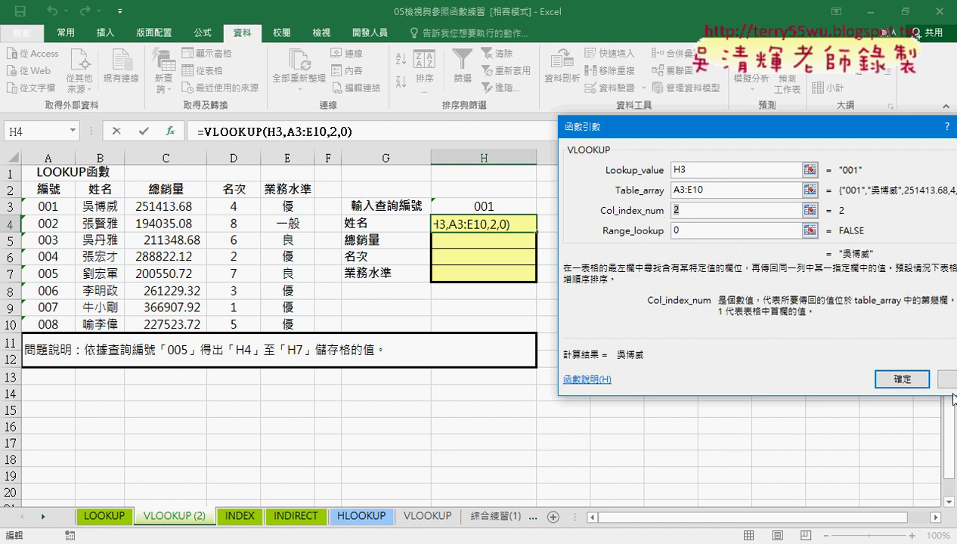
left_click(902, 378)
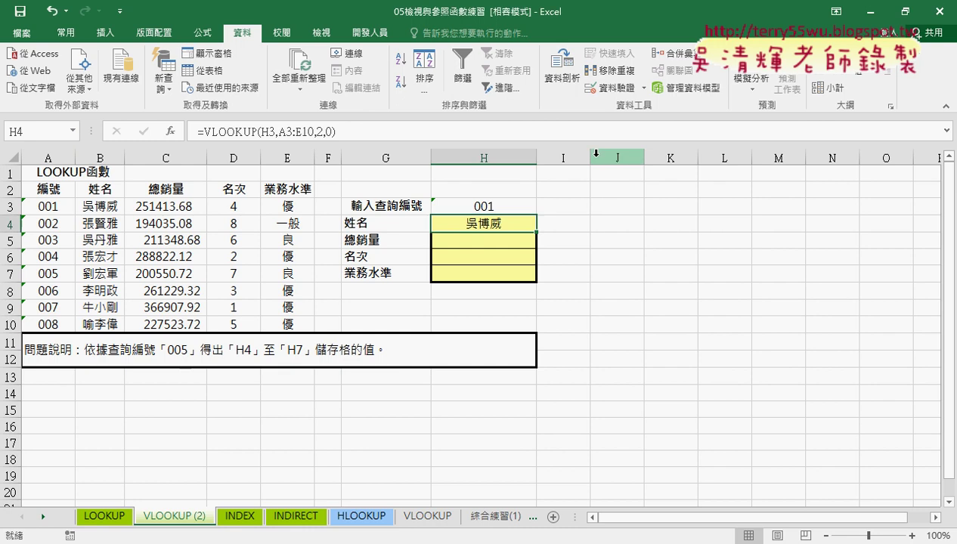
- Narrow column I into a spacer and insert =ROW() into J4
left_click_drag(591, 158, 552, 161)
left_click(584, 223)
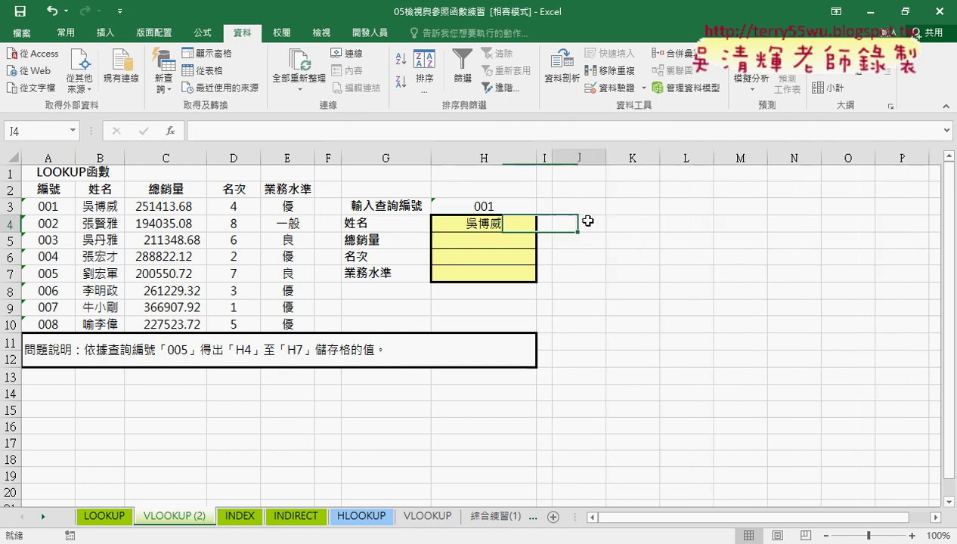
left_click(171, 132)
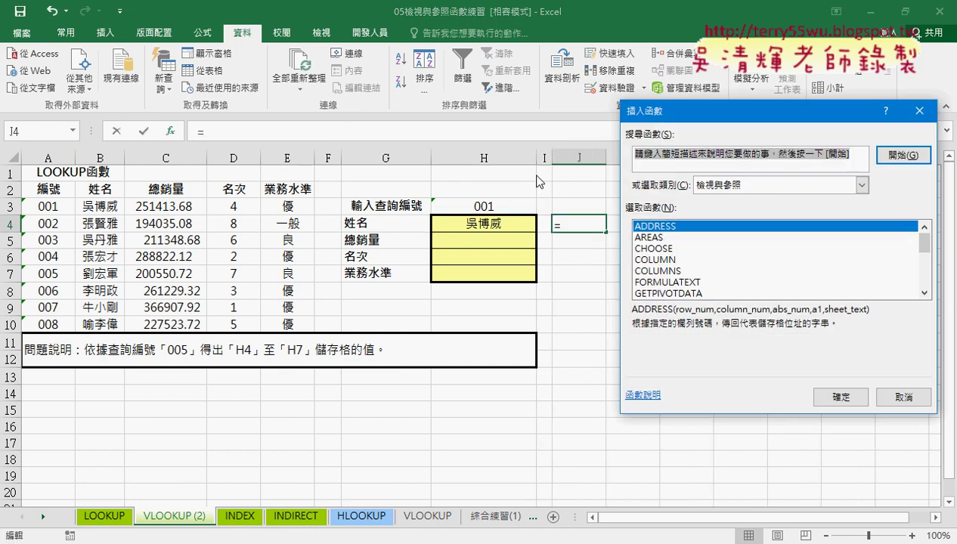
left_click_drag(924, 242, 926, 274)
left_click(694, 272)
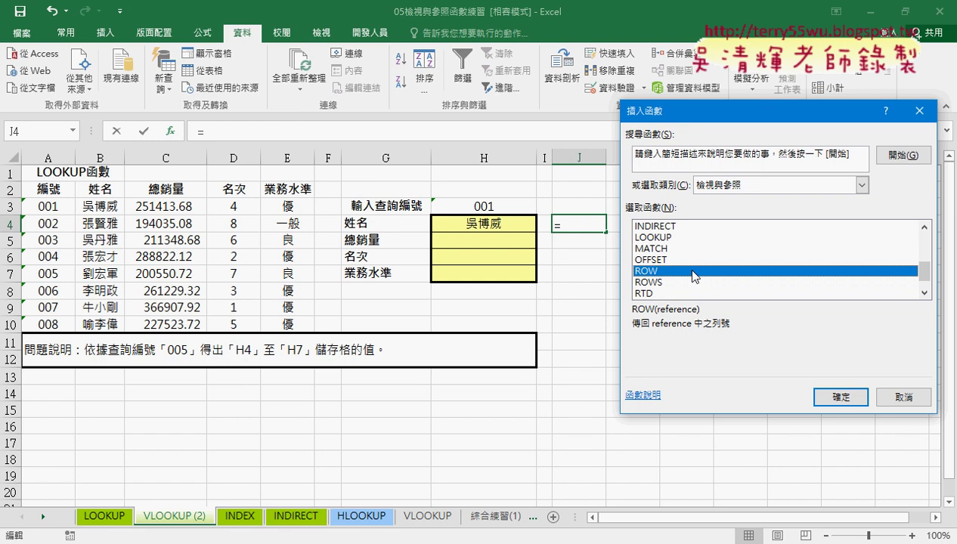
left_click(840, 396)
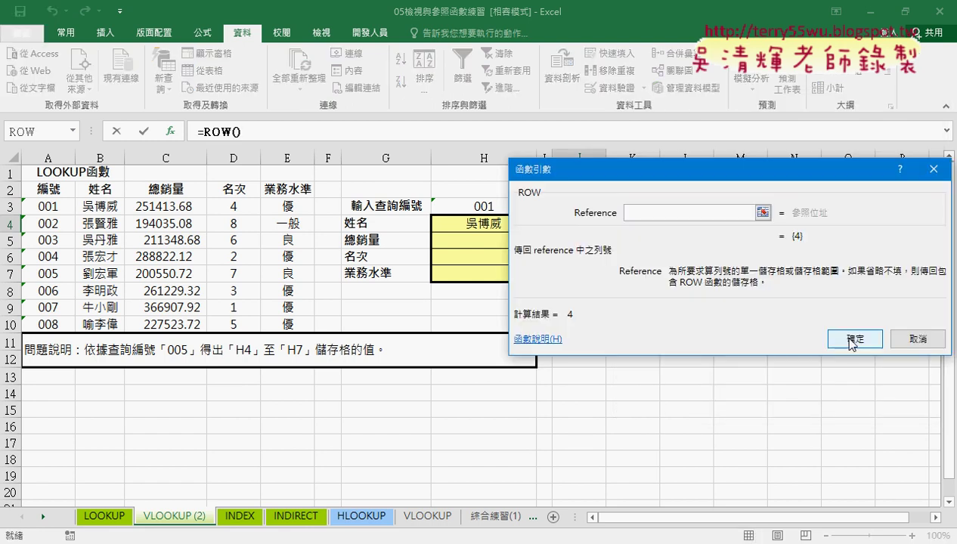
left_click(852, 341)
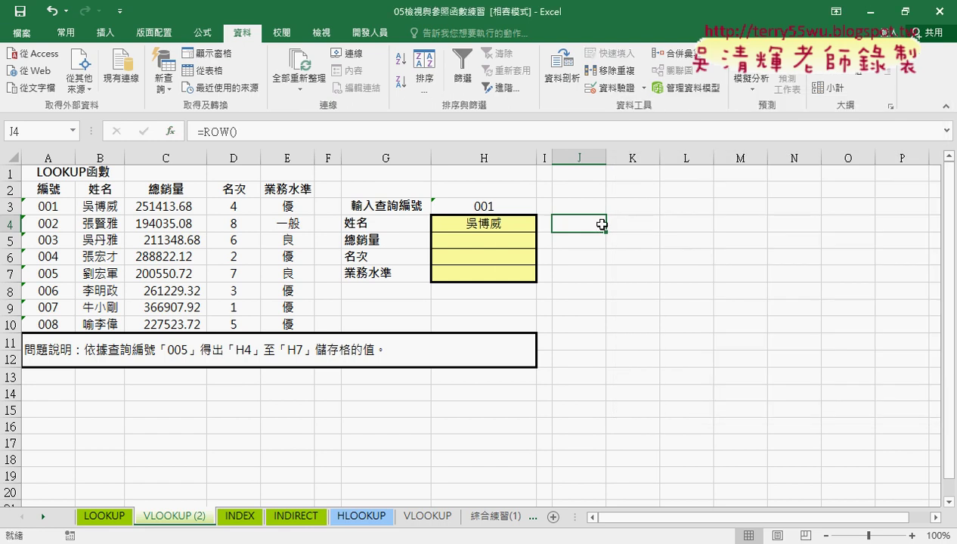
- Fill =ROW() down J4:J7 to show row numbers 4 through 7
left_click(15, 217)
left_click(588, 222)
left_click_drag(605, 230, 605, 276)
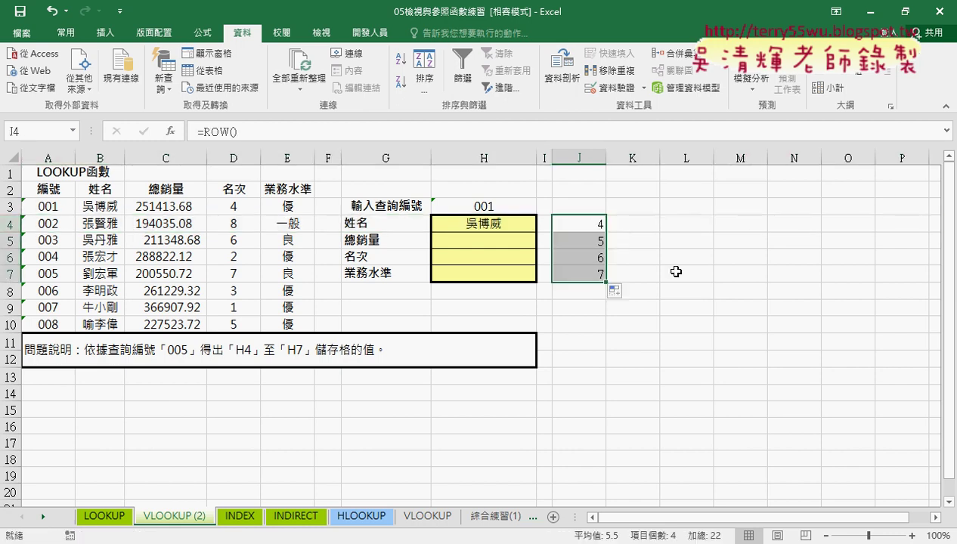
- Change J4 to =ROW()-2, fill it down to J7 showing 2–5, then select H4
left_click(579, 223)
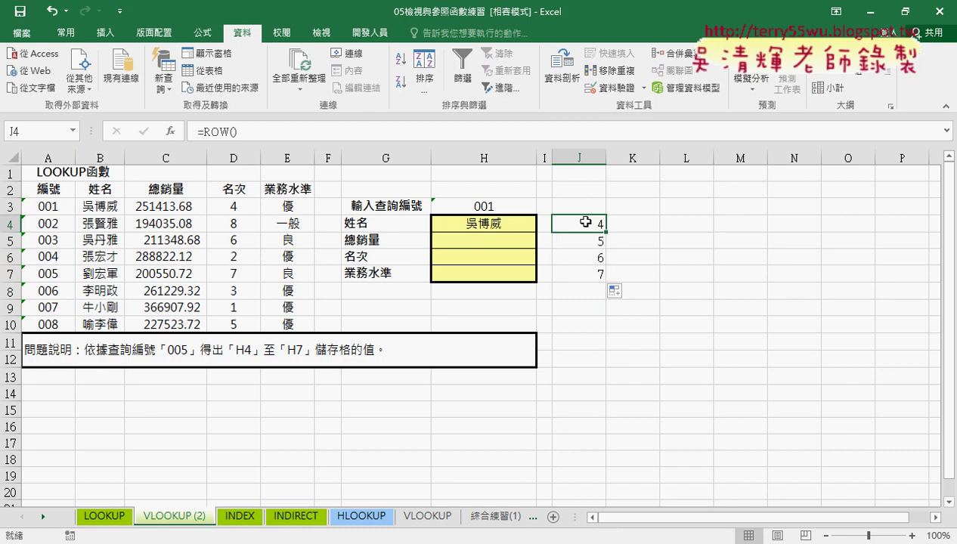
left_click(274, 133)
type("-")
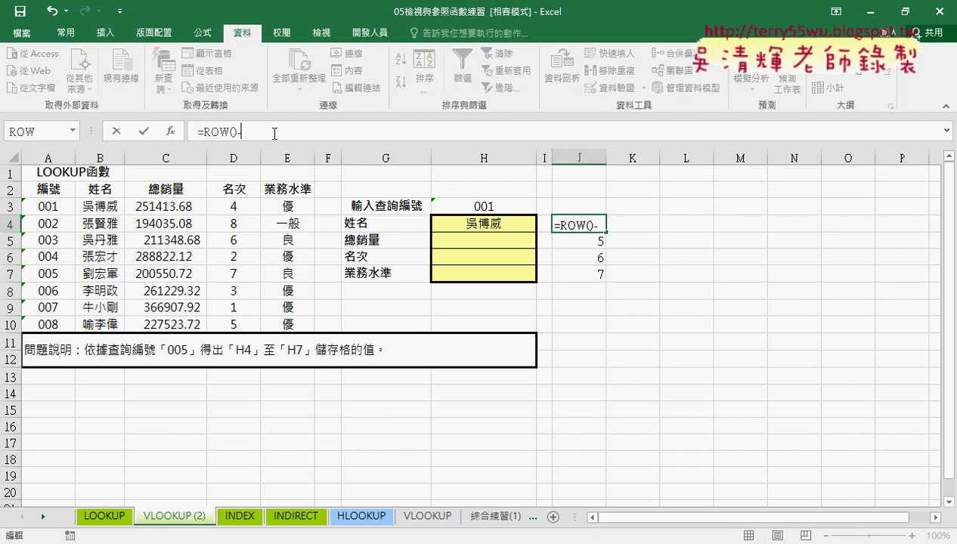
type("2")
key("Return")
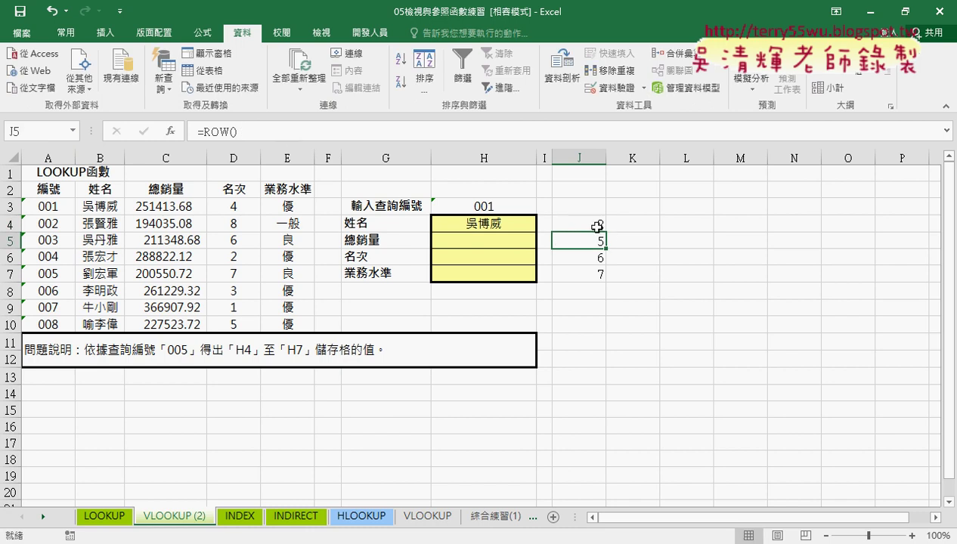
left_click(590, 225)
left_click_drag(606, 233, 606, 278)
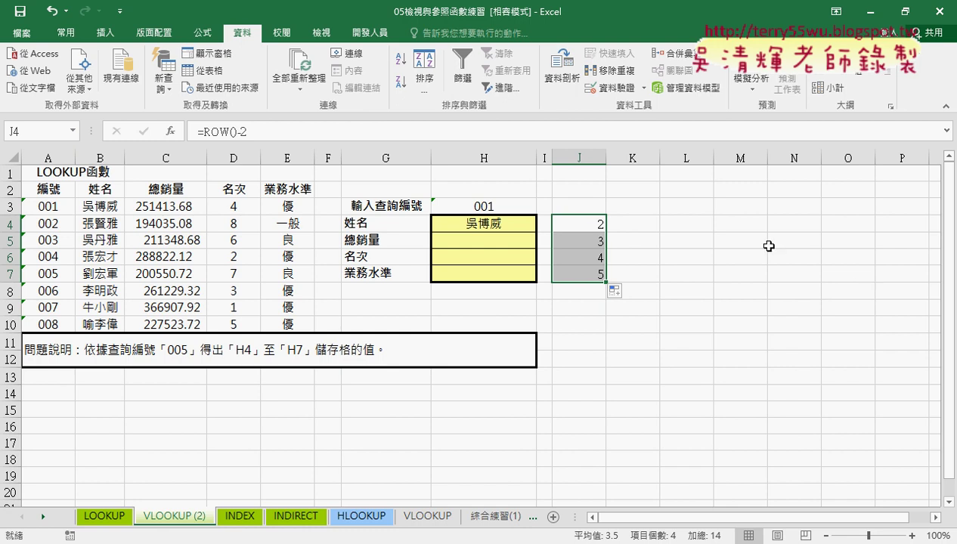
left_click(487, 221)
- Reopen H4's VLOOKUP arguments and lock references as H$3 and A$3:E$10
left_click(238, 130)
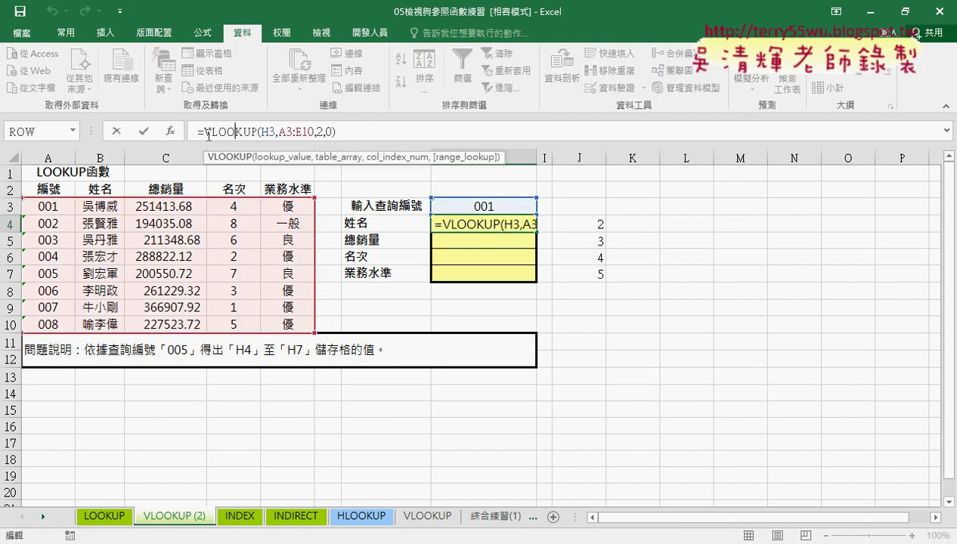
left_click(171, 131)
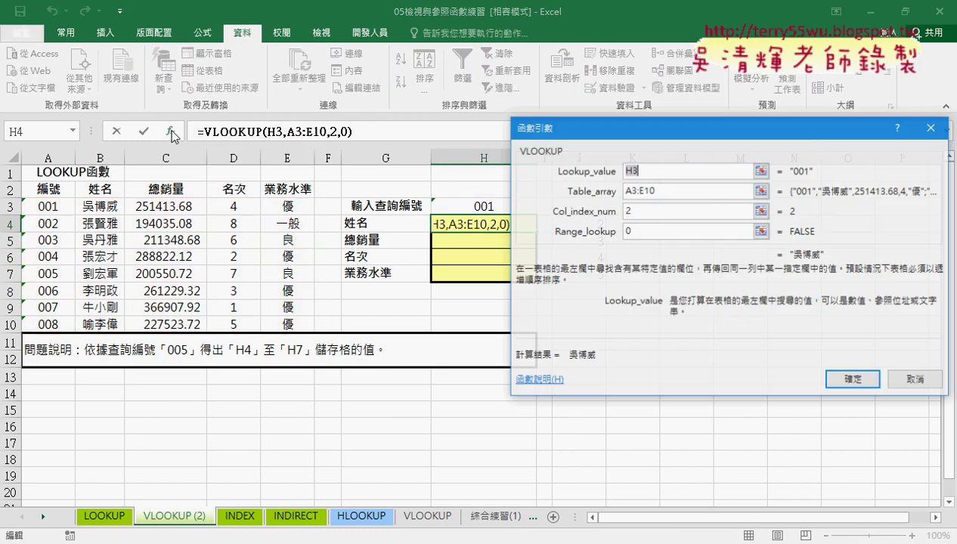
left_click(626, 212)
left_click_drag(635, 136, 669, 144)
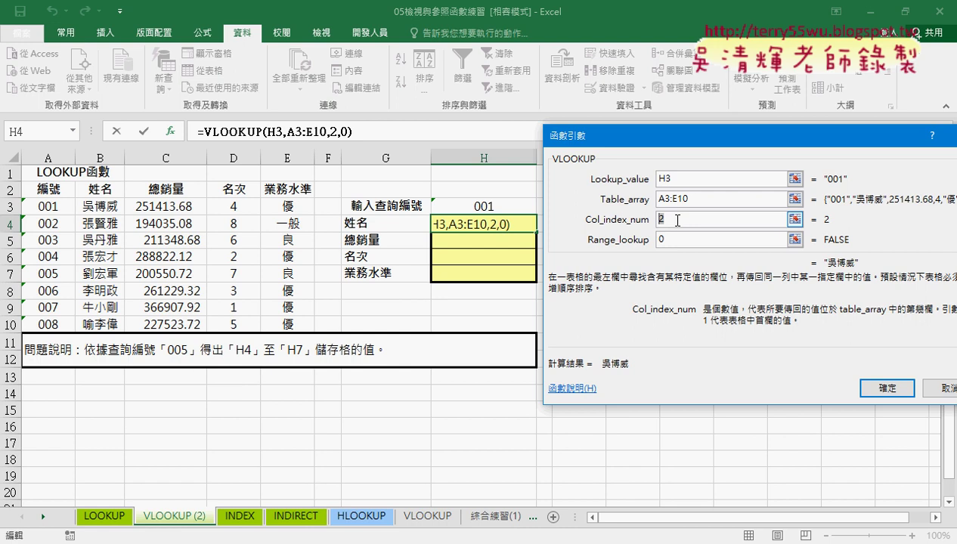
left_click(670, 180)
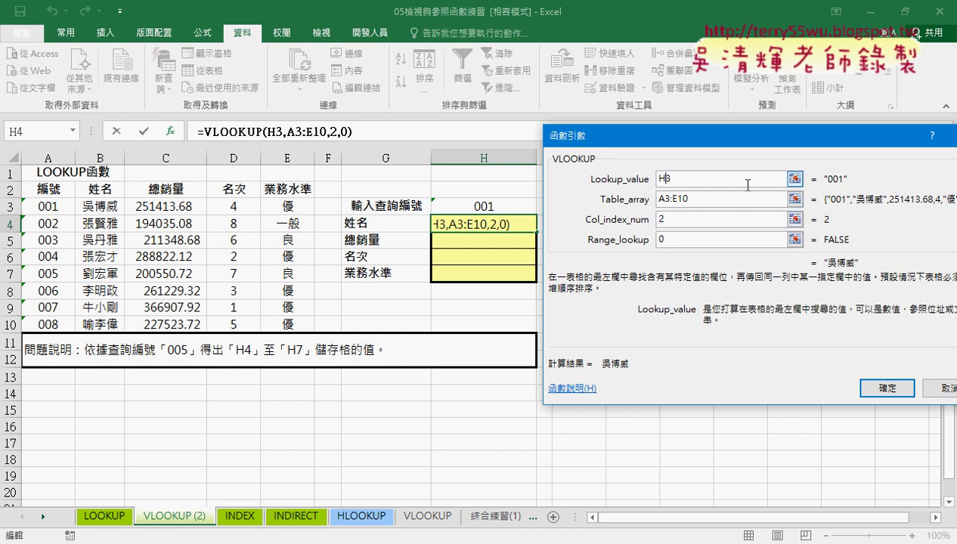
type("$")
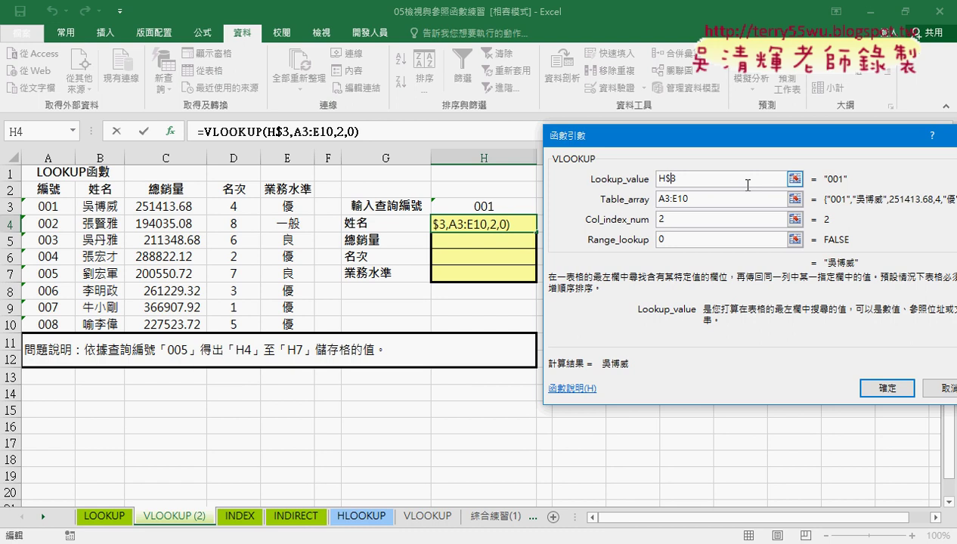
left_click(683, 198)
key("F4")
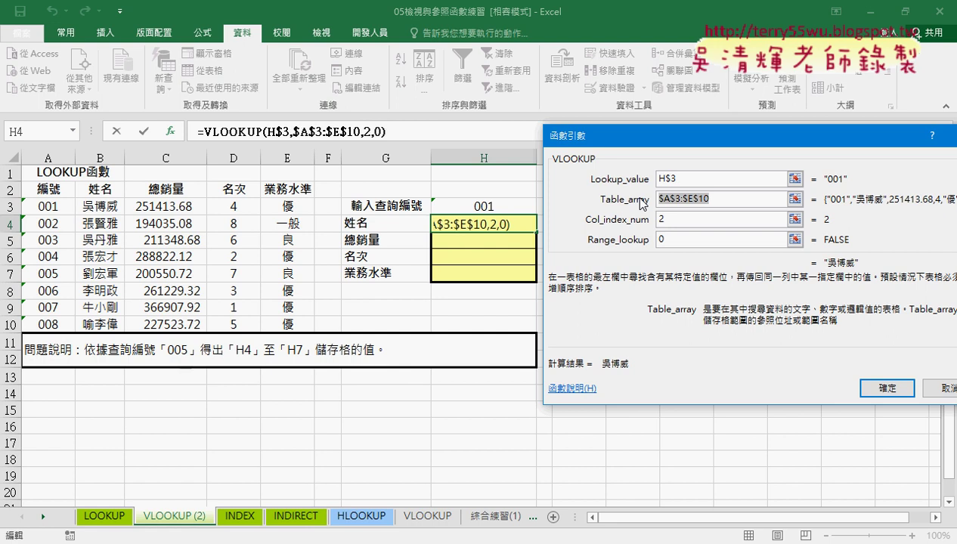
key("F4")
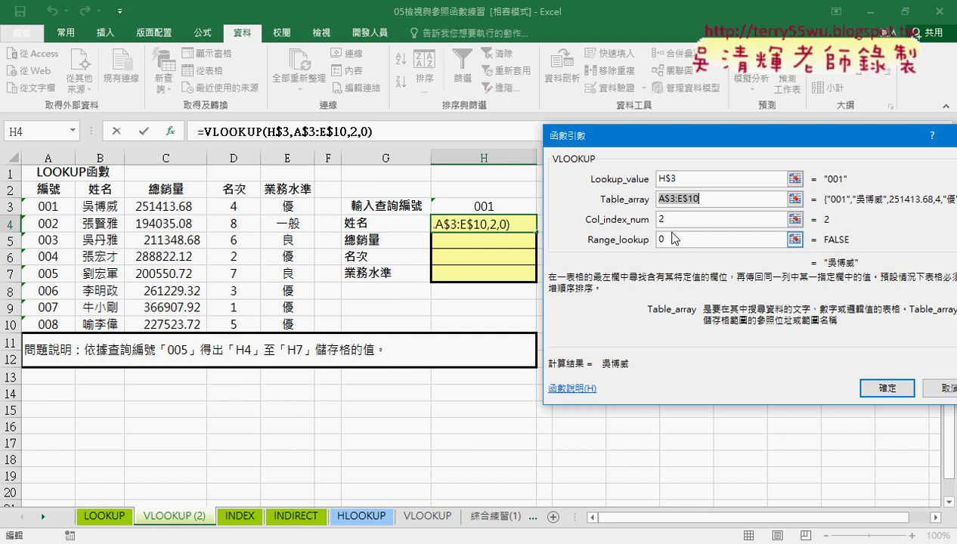
- Replace column index 2 with row()-2 and confirm the VLOOKUP formula
left_click(655, 219)
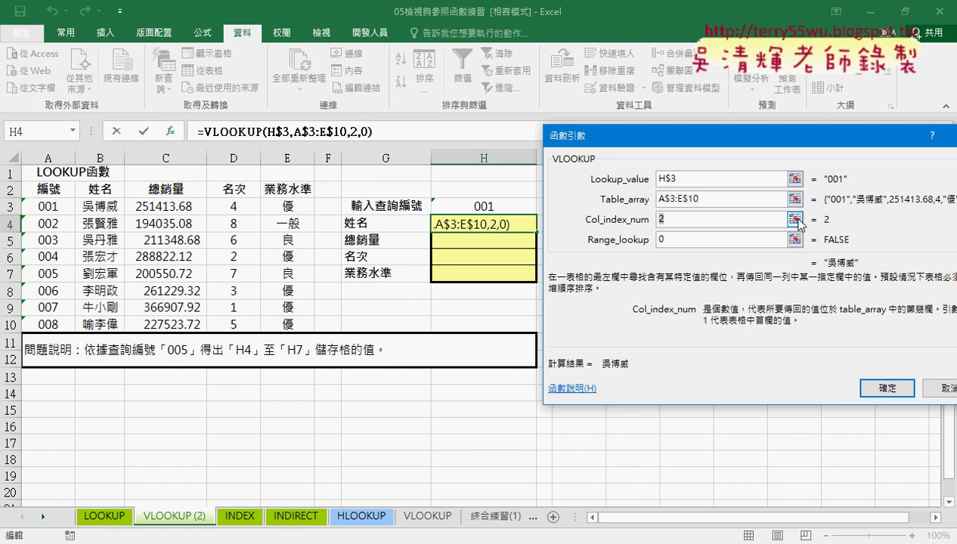
key("BackSpace")
type("row")
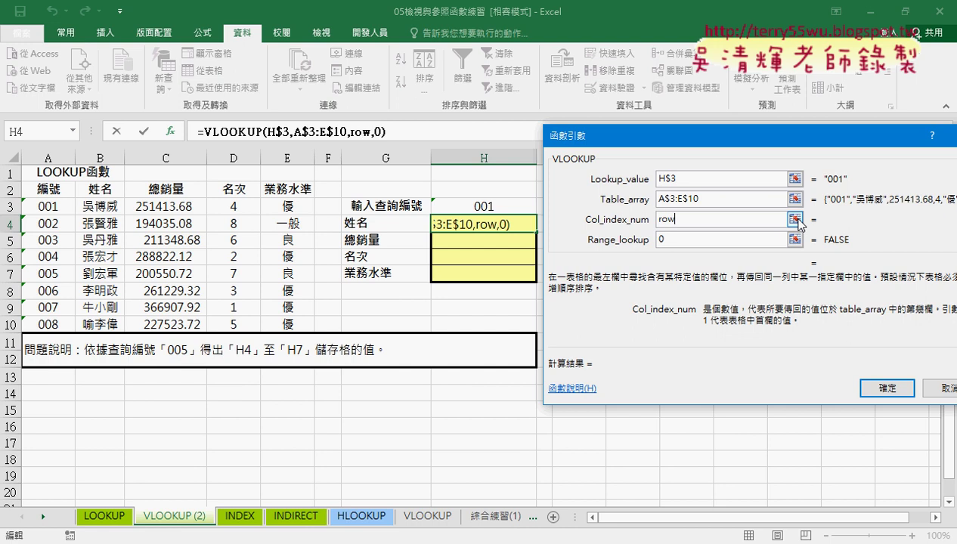
type("()")
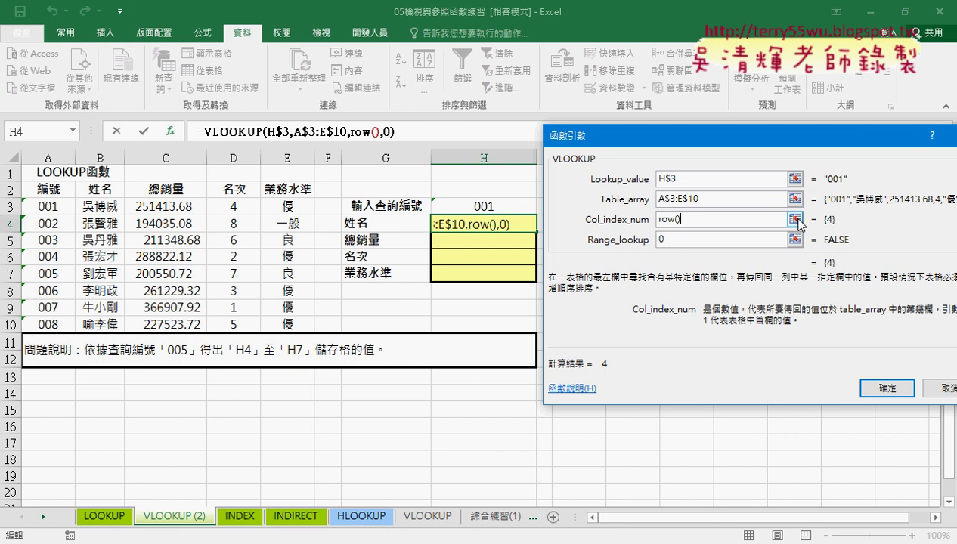
type("-2")
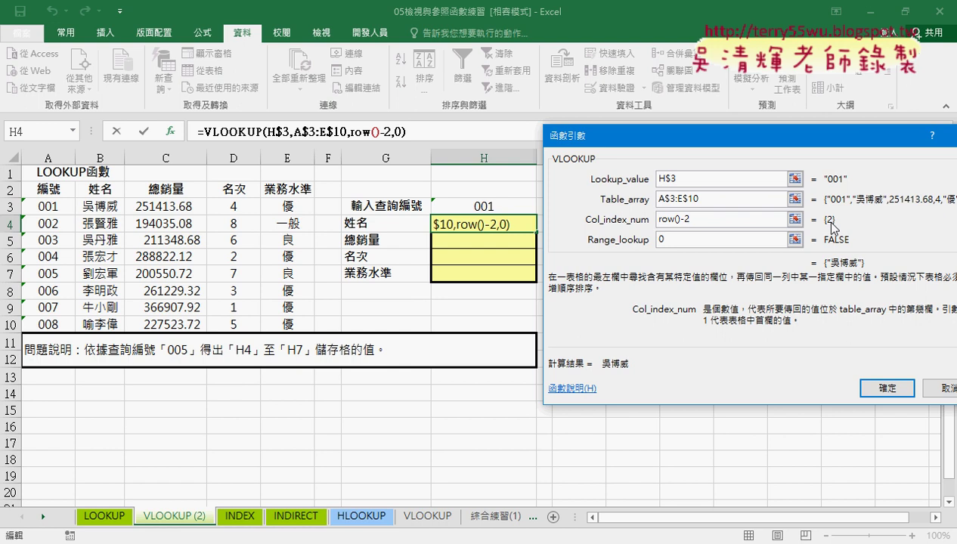
left_click(886, 388)
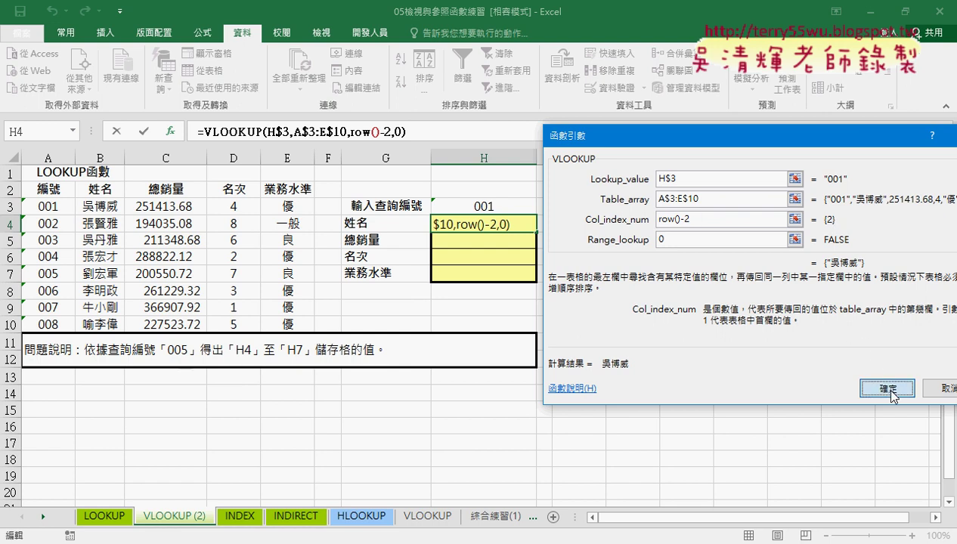
- Fill H4 down to H7 showing name, 251413.68, rank 4 and level 優, then clear red pen marks
left_click_drag(539, 233, 537, 287)
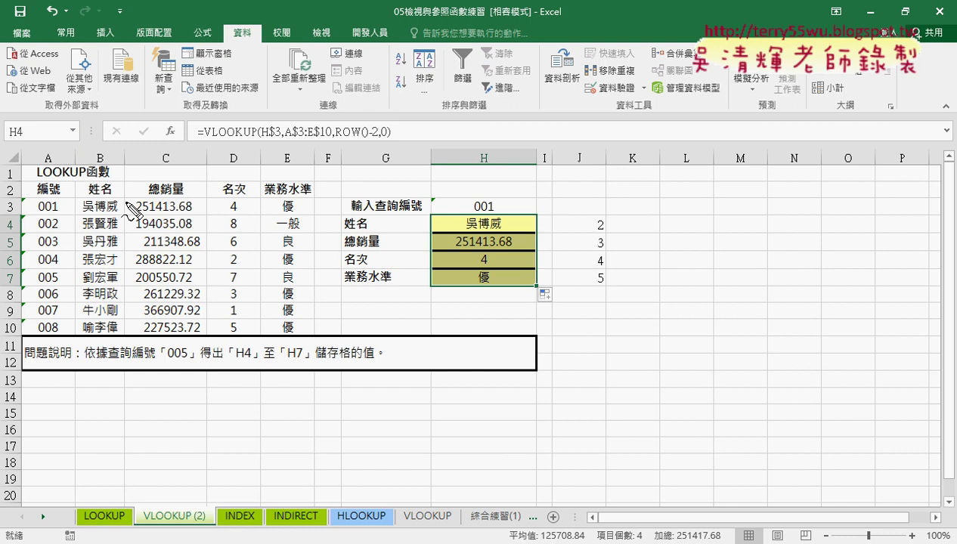
mouse_move(86, 216)
left_mouse_down()
mouse_move(196, 208)
mouse_move(414, 251)
mouse_move(404, 236)
mouse_move(395, 264)
left_mouse_up()
left_click_drag(529, 219, 538, 225)
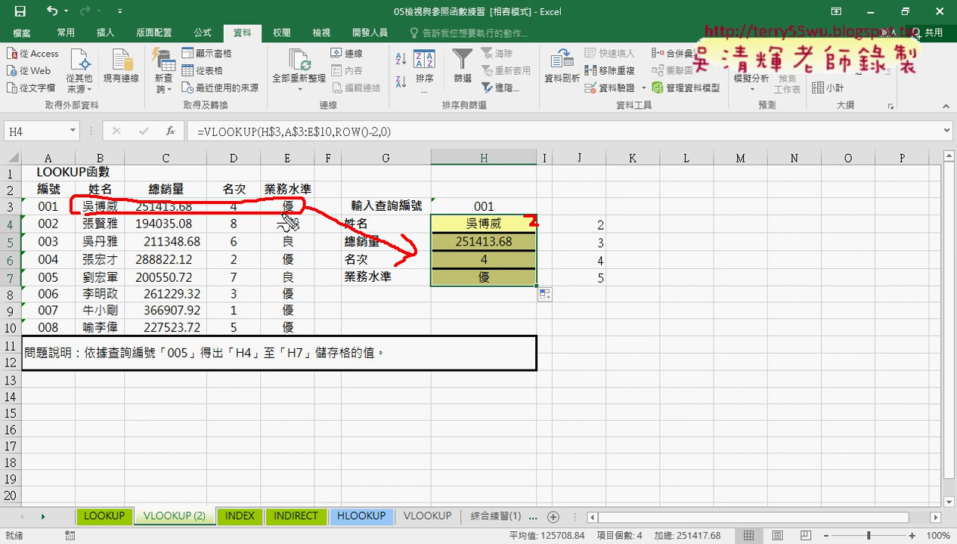
key("Escape")
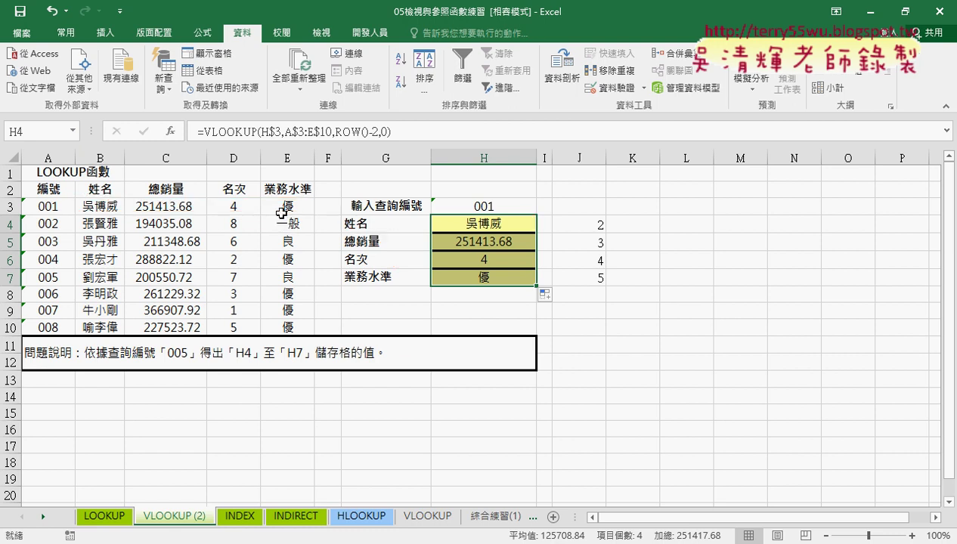
- Review H4's ROW()-2 formula, then clear H4:H7 on the INDEX sheet
left_click(487, 223)
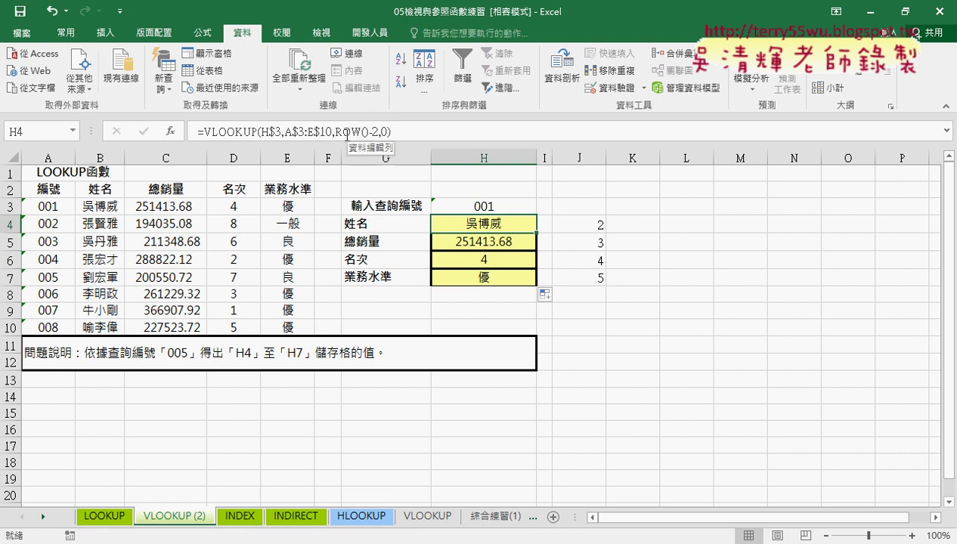
left_click_drag(337, 135, 378, 132)
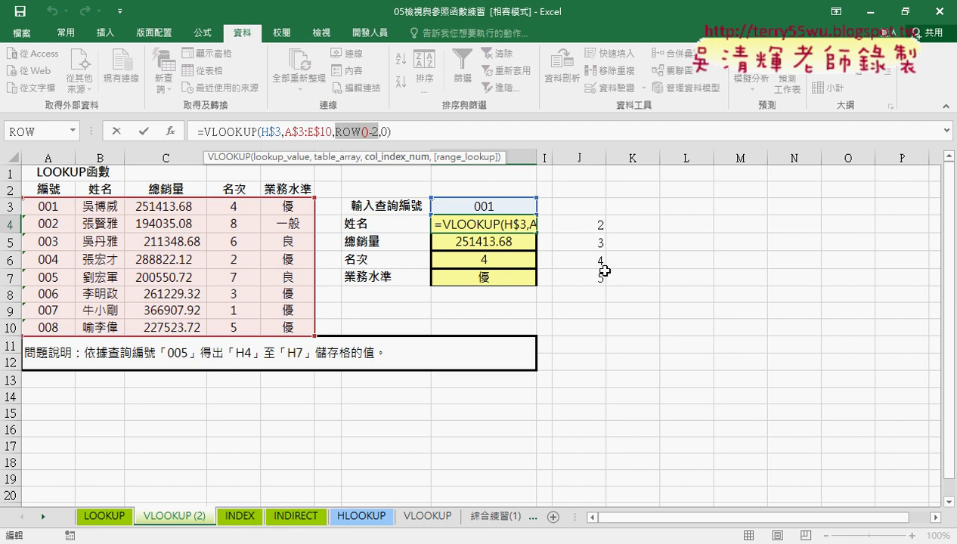
left_click(144, 131)
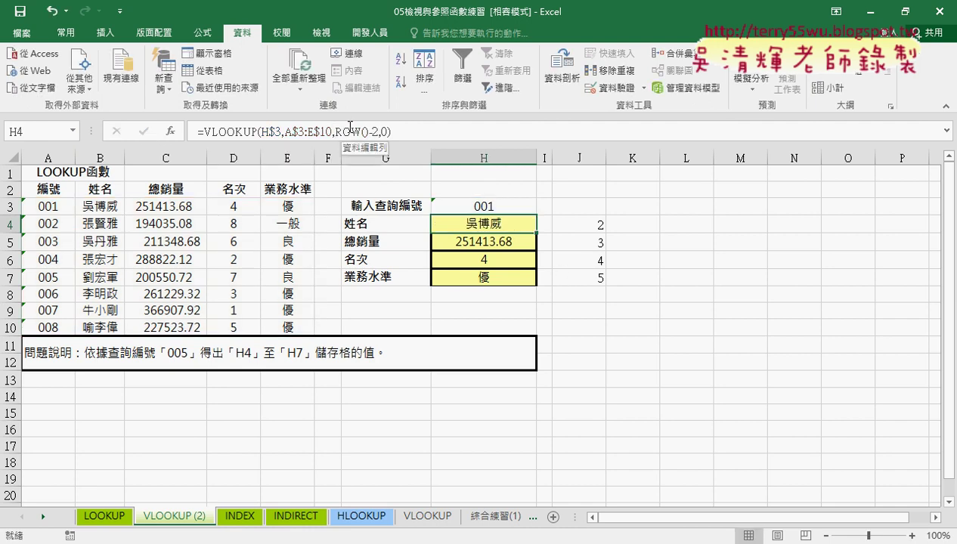
left_click(248, 517)
left_click_drag(474, 223, 489, 270)
key("Delete")
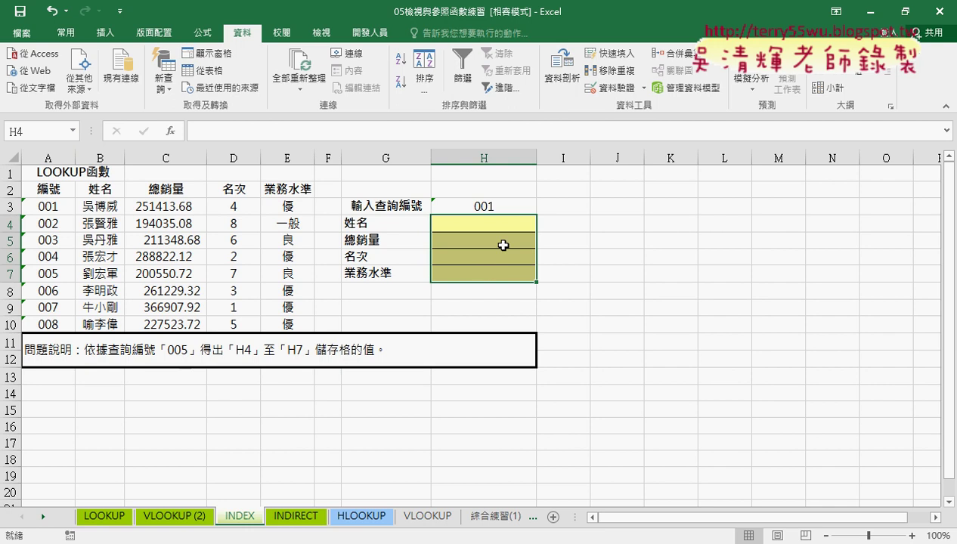
- Insert an INDEX function into H4 using the array, row_num, column_num form
left_click(499, 225)
left_click(171, 131)
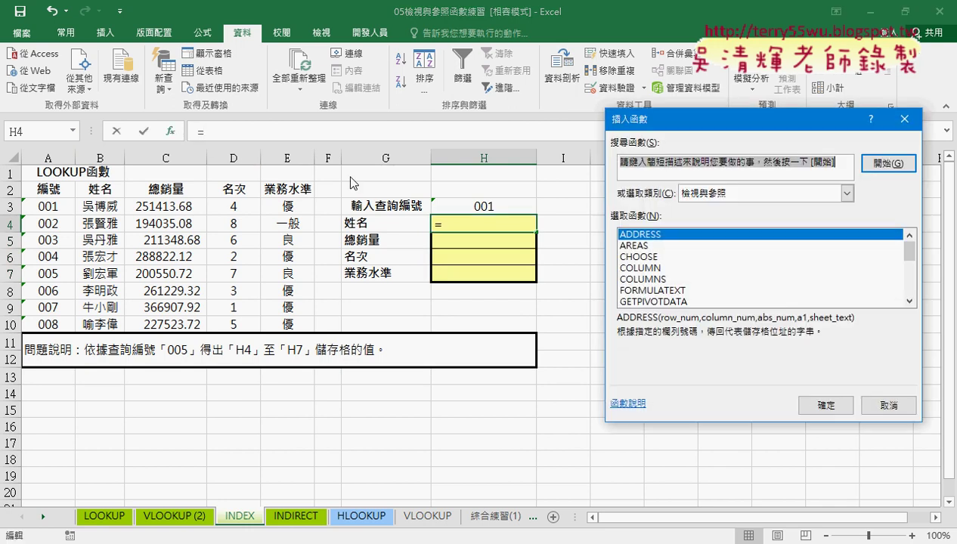
left_click_drag(905, 261, 905, 272)
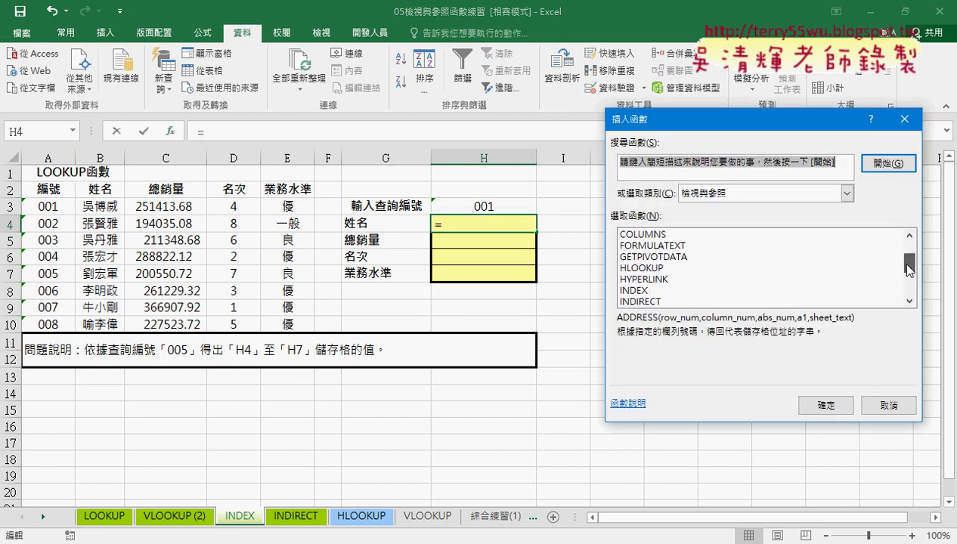
left_click(659, 292)
double_click(659, 291)
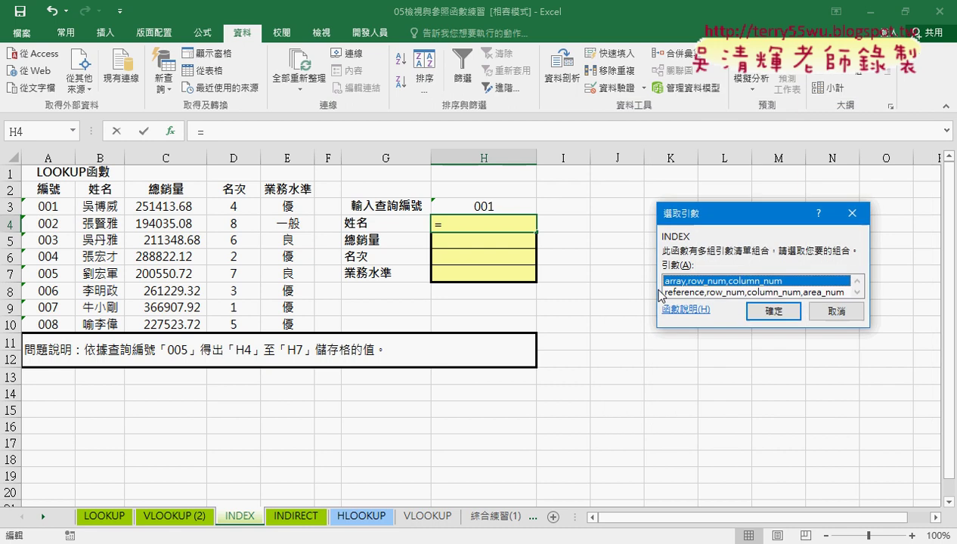
left_click(764, 311)
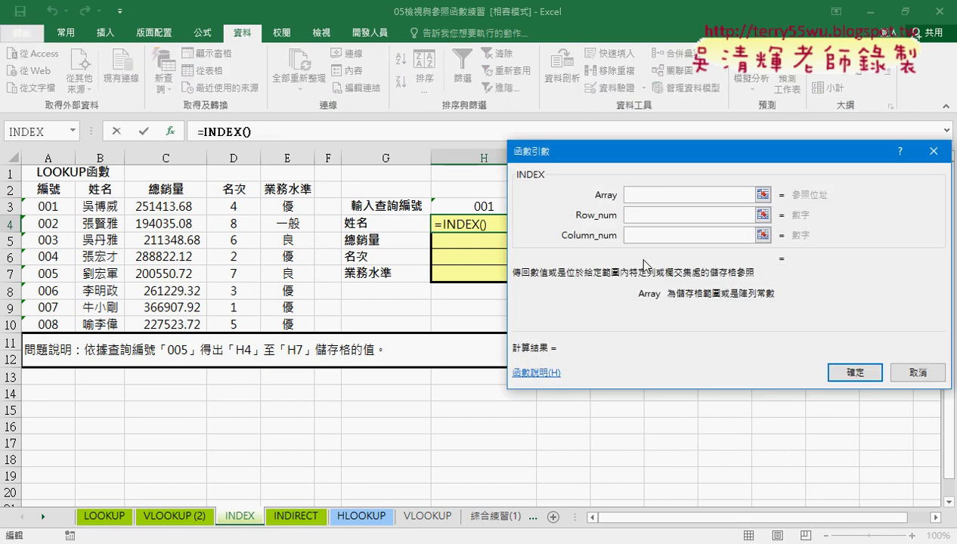
- Set the INDEX arguments to array A3:E10, row 1 and column 2
left_click_drag(640, 146, 682, 150)
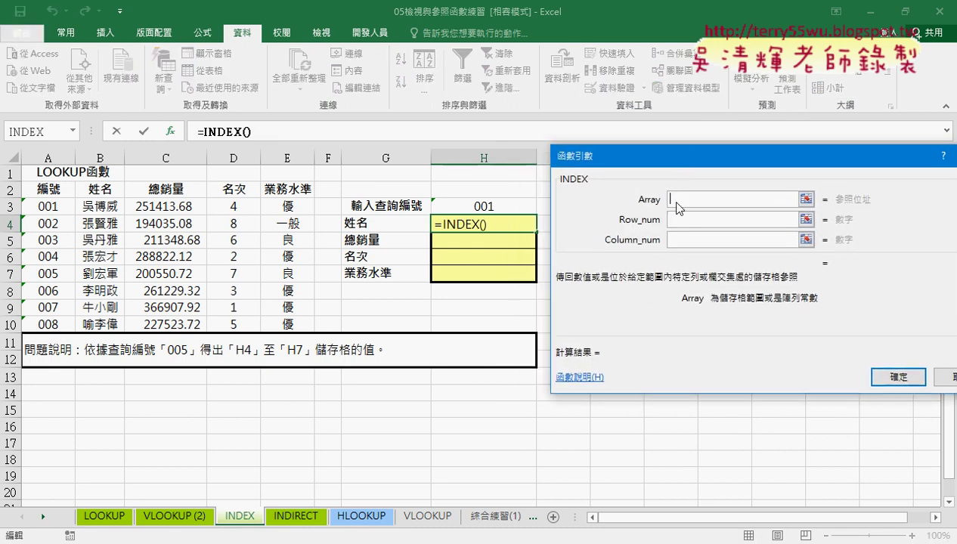
left_click_drag(54, 207, 291, 323)
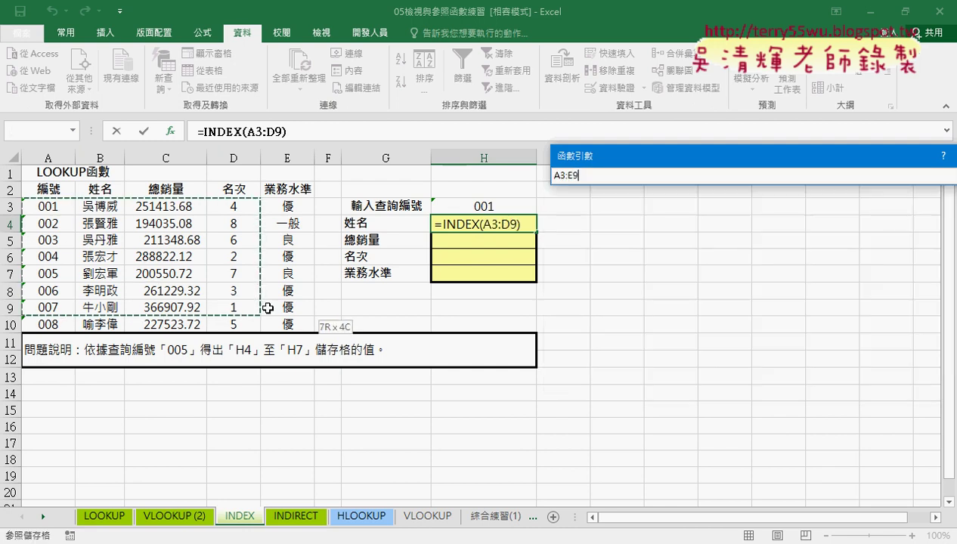
left_click(688, 220)
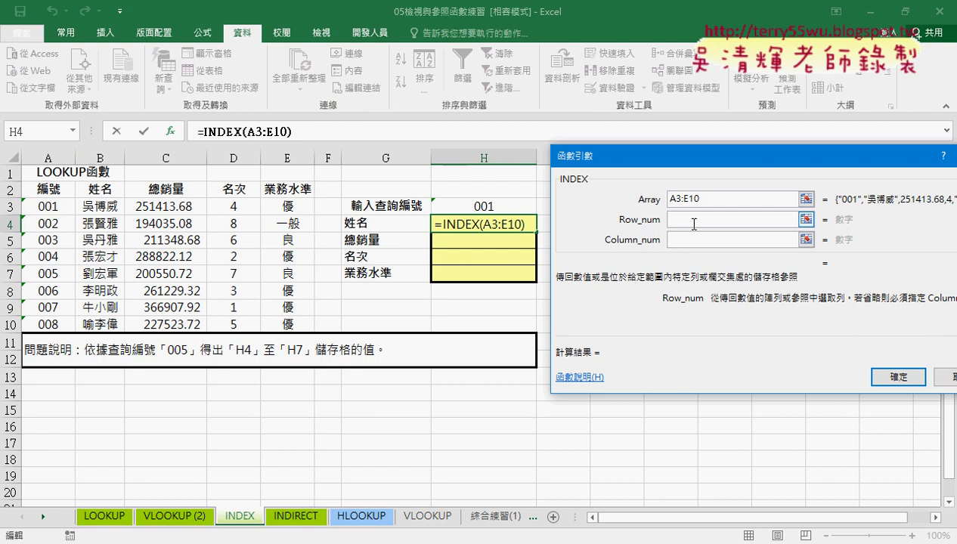
type("1")
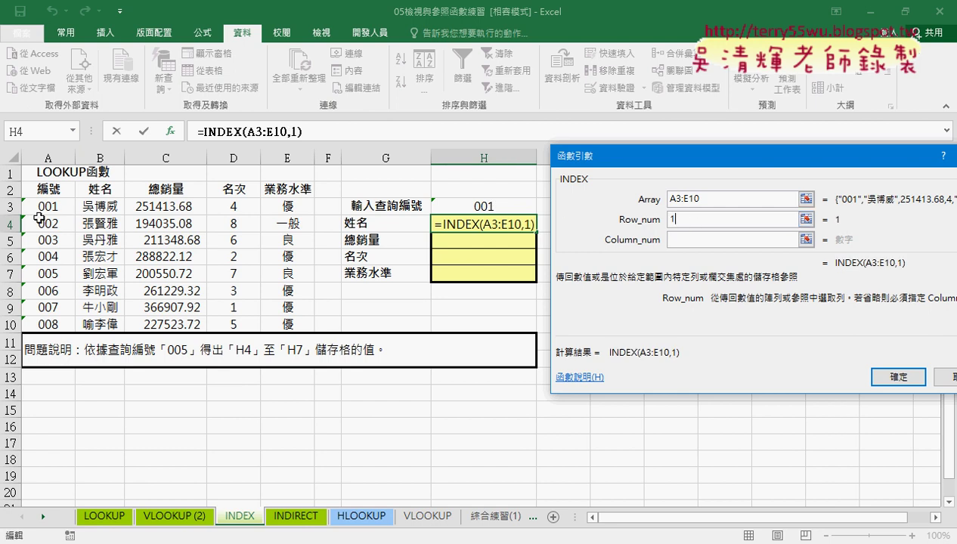
left_click(696, 238)
type("2")
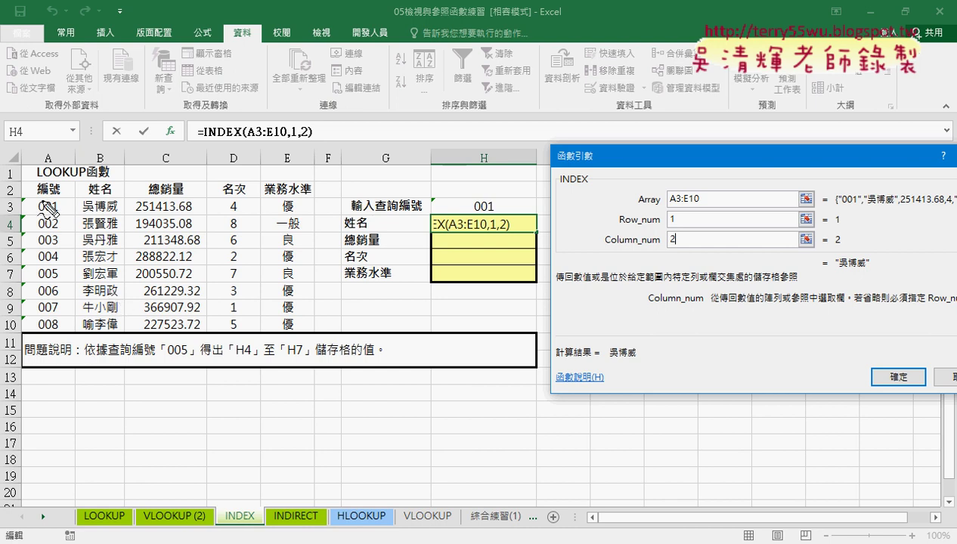
- Mark the ID column, the headers, row 1 and column 2 in red ink
left_click_drag(28, 198, 21, 311)
mouse_move(37, 196)
left_mouse_down()
mouse_move(96, 196)
mouse_move(32, 225)
mouse_move(9, 213)
left_mouse_up()
mouse_move(106, 178)
left_mouse_down()
mouse_move(431, 234)
mouse_move(424, 241)
left_mouse_up()
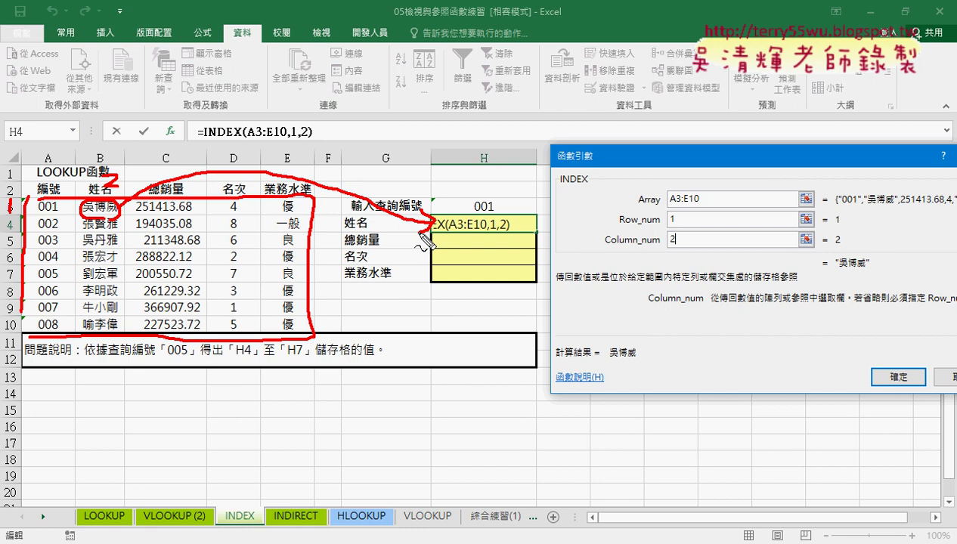
key("Escape")
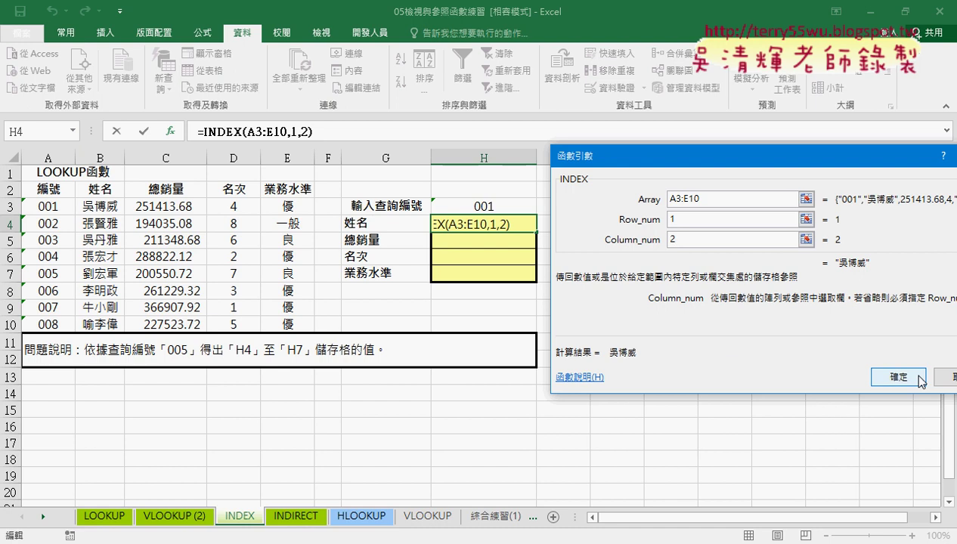
- Confirm =INDEX(A3:E10,1,2), switch H3 to ID 002, and reopen H4's INDEX arguments
left_click(898, 377)
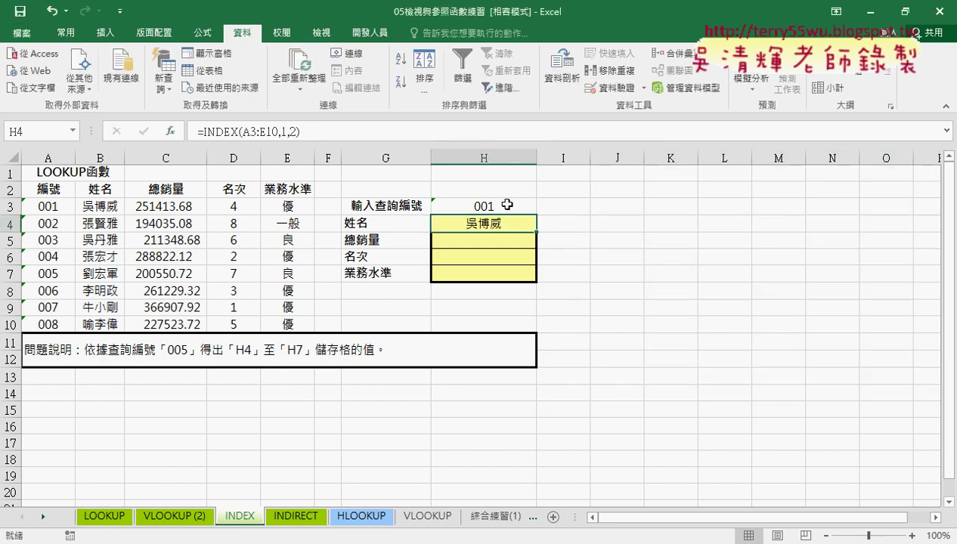
left_click(502, 205)
left_click(543, 209)
left_click(519, 232)
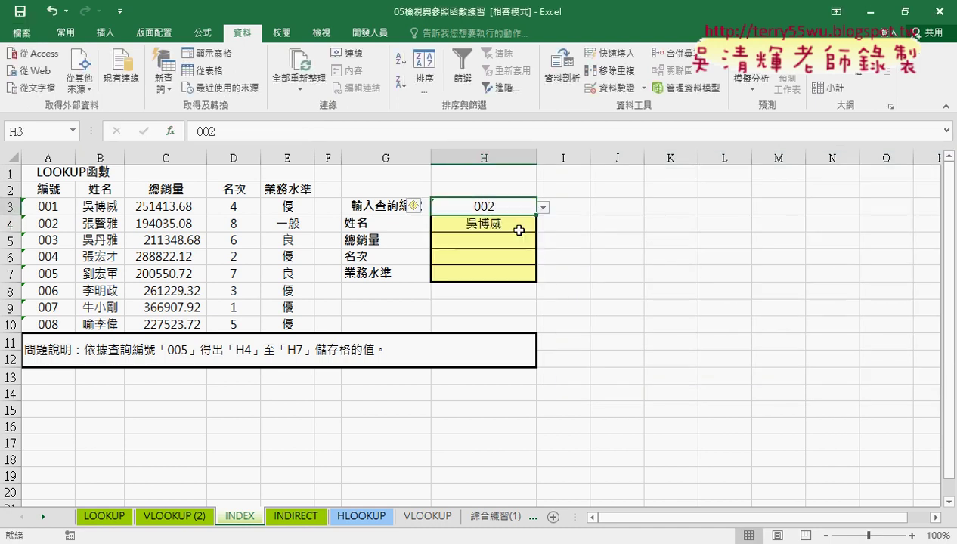
left_click(511, 222)
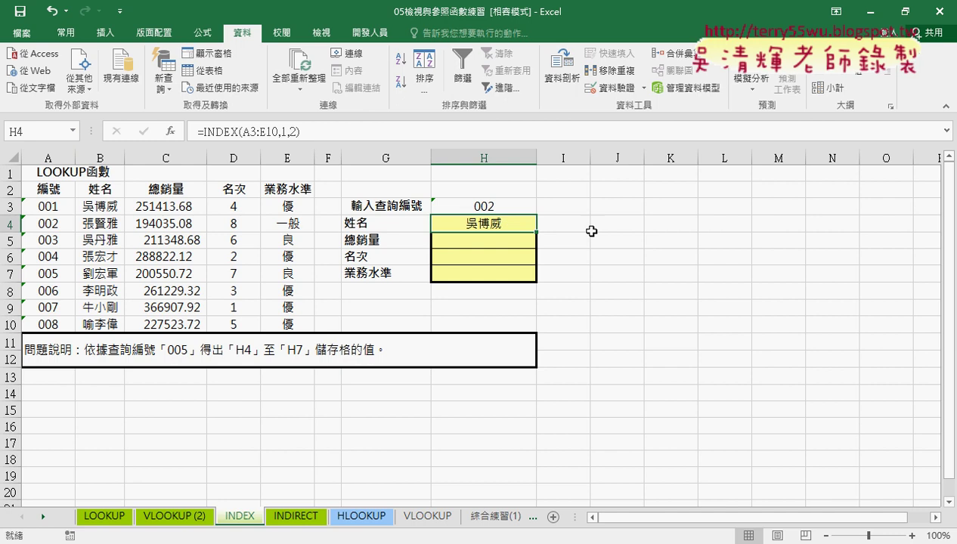
left_click(222, 130)
left_click(171, 130)
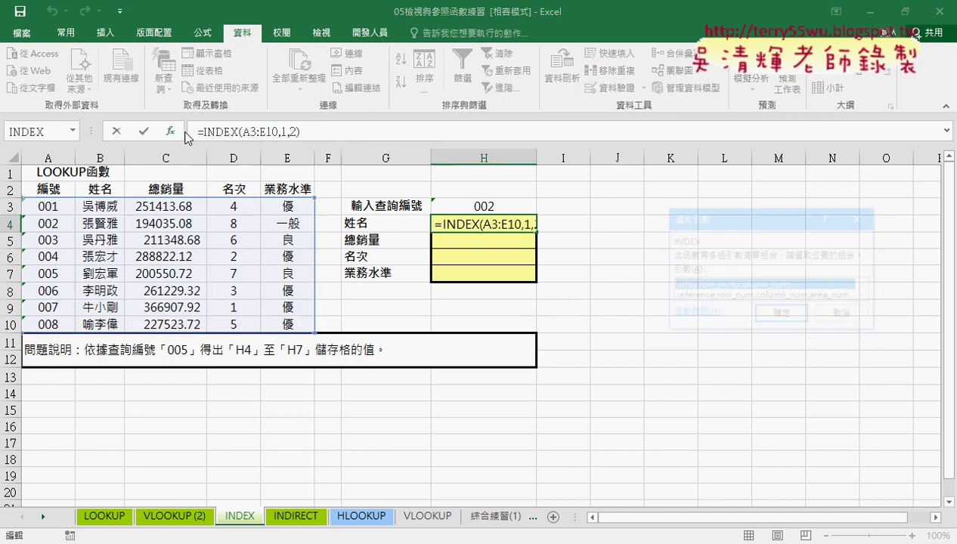
- Set H4's INDEX row number to cell H3, giving =INDEX(A3:E10,H3,2)
left_click(783, 316)
left_click(639, 219)
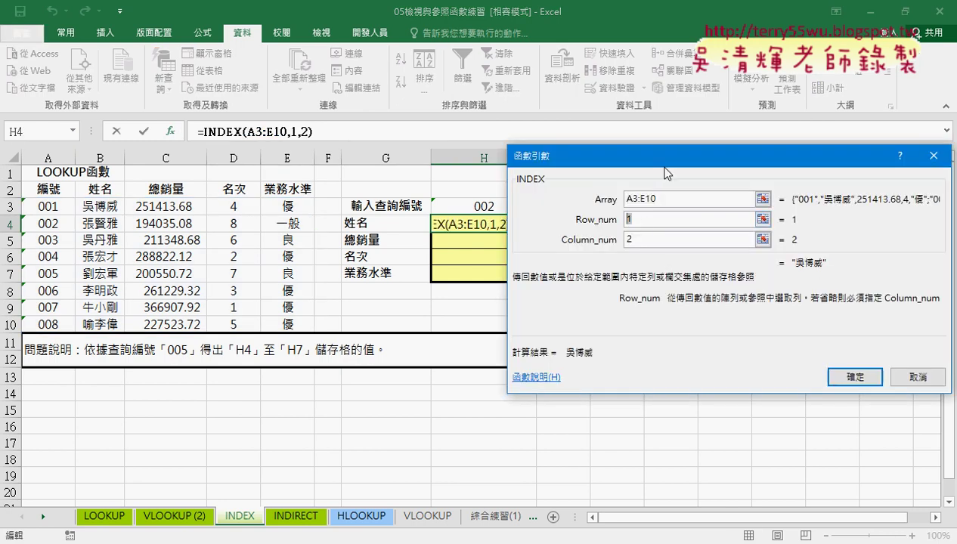
left_click_drag(665, 167, 718, 166)
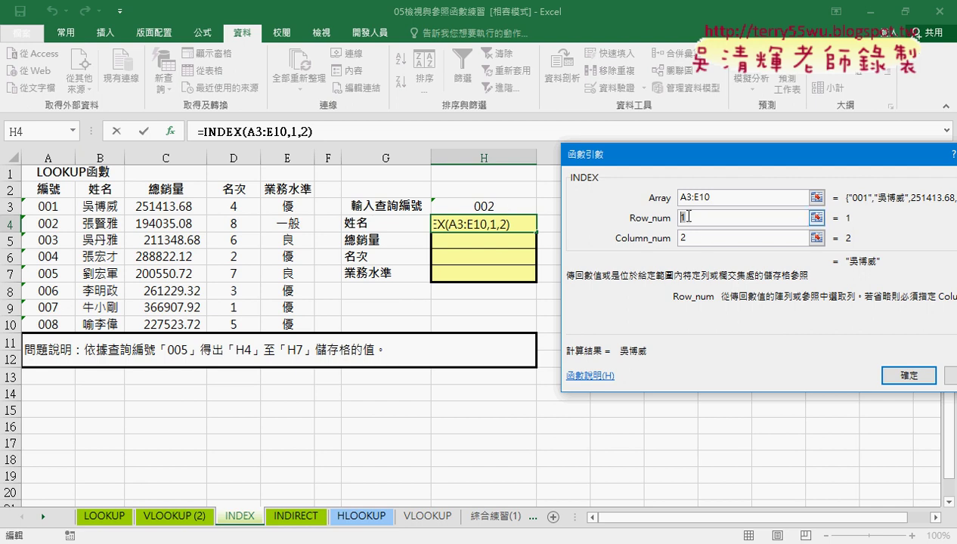
left_click(499, 206)
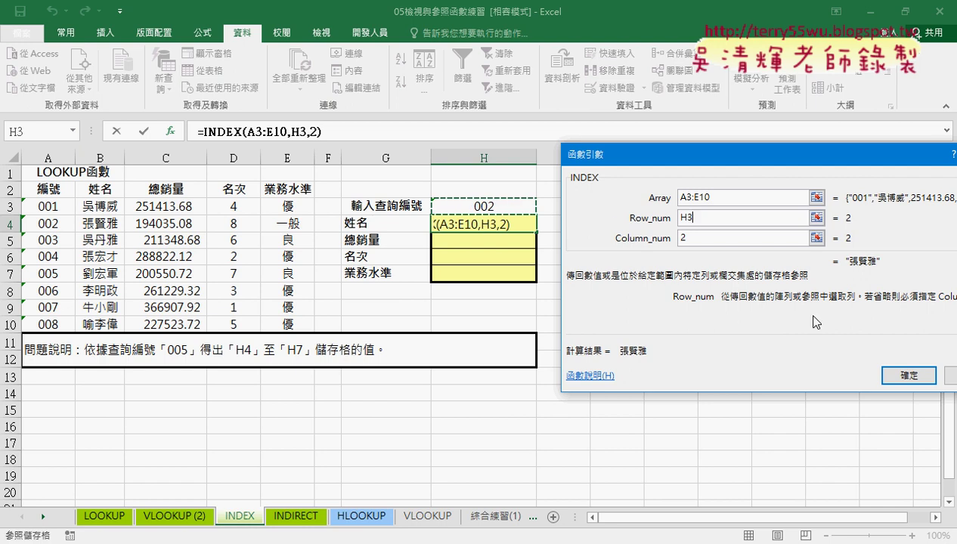
left_click(916, 378)
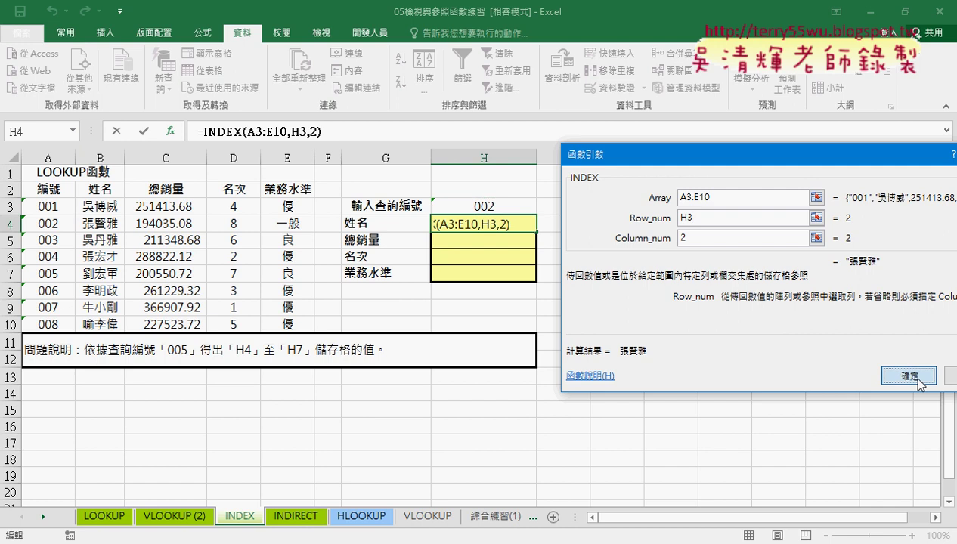
- Test the formula by choosing IDs 003 then 004 in H3, then edit H4 again
left_click(511, 207)
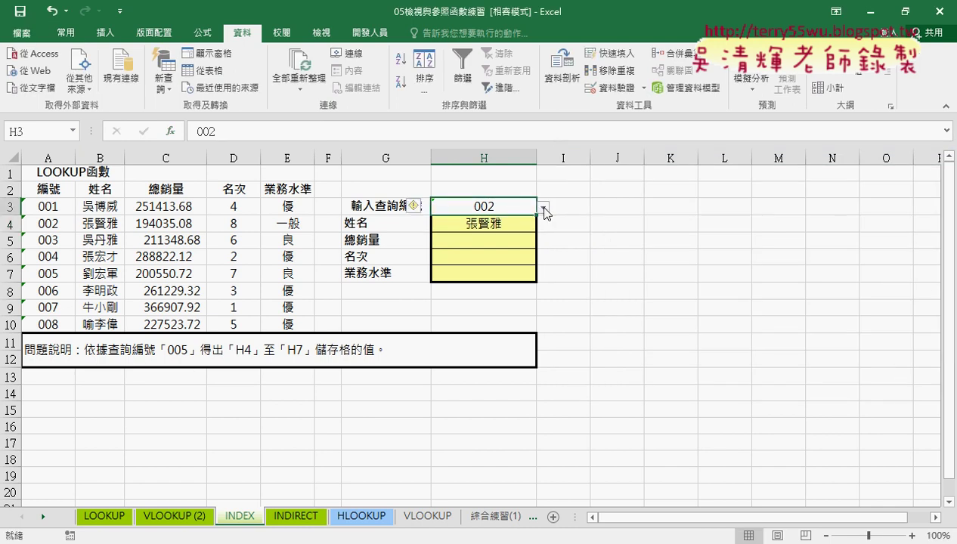
left_click(545, 207)
left_click(525, 240)
left_click(544, 207)
left_click(531, 255)
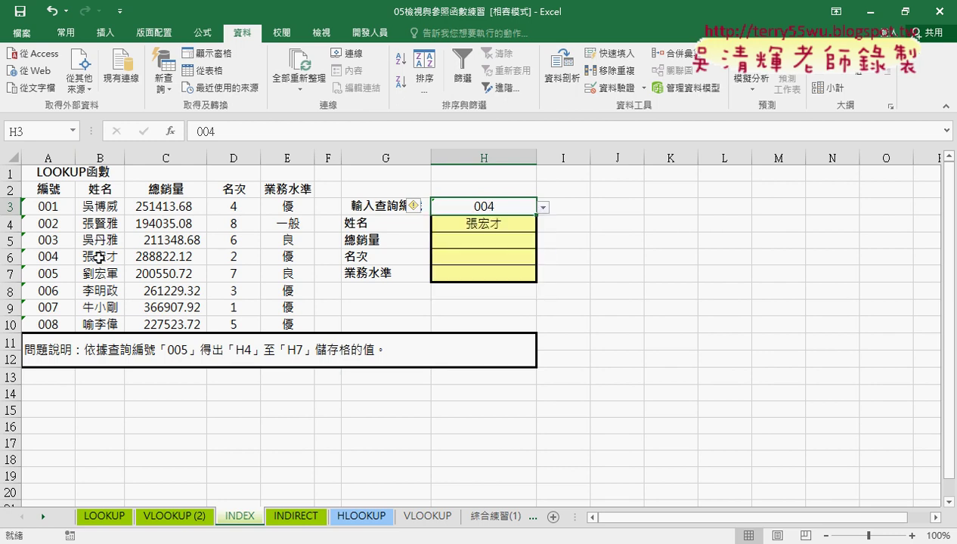
left_click(521, 227)
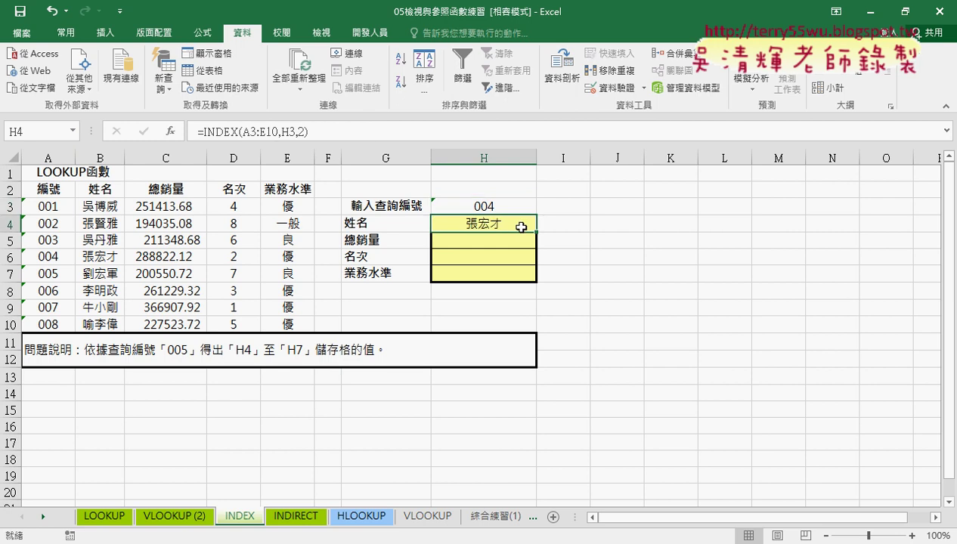
left_click(204, 130)
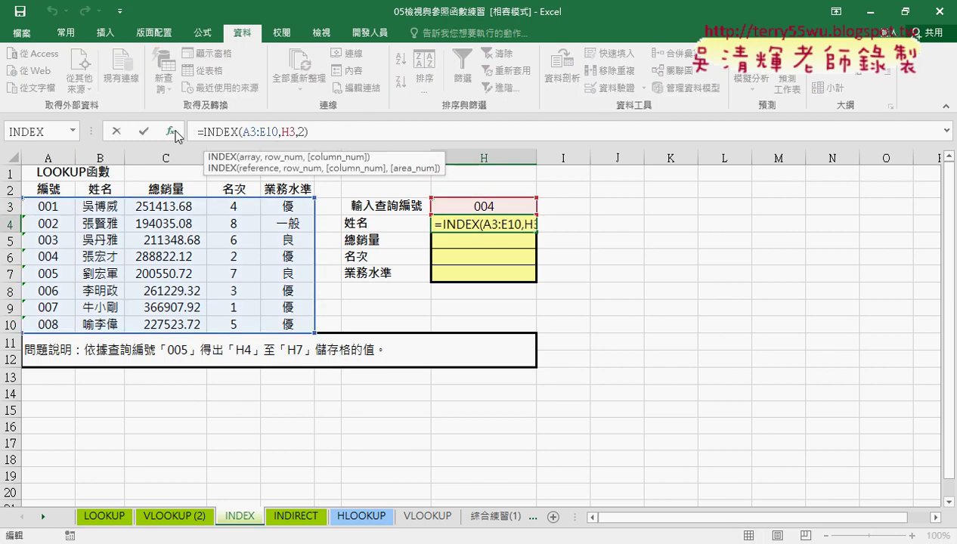
- Change H4's INDEX row number to H$3 and column number to row()-2
left_click(170, 131)
left_click(794, 315)
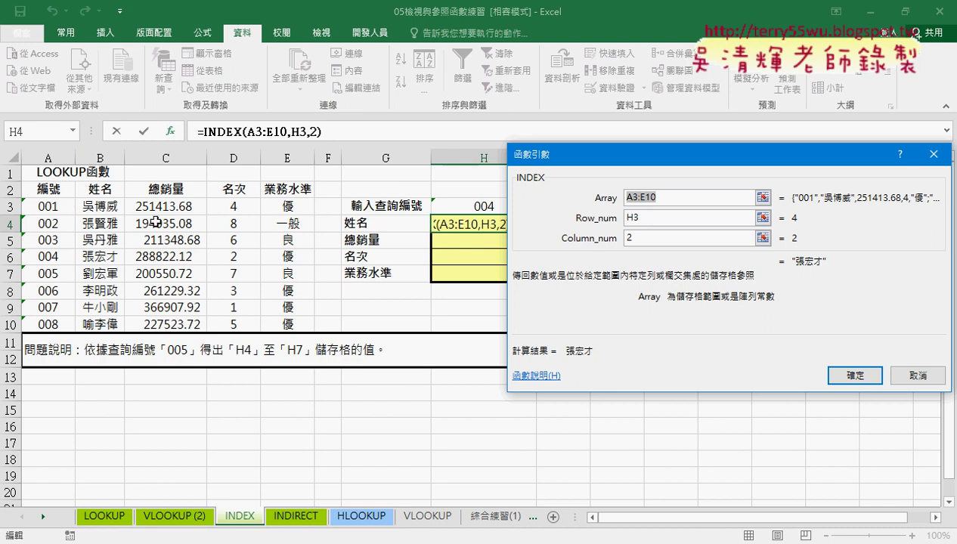
left_click(637, 218)
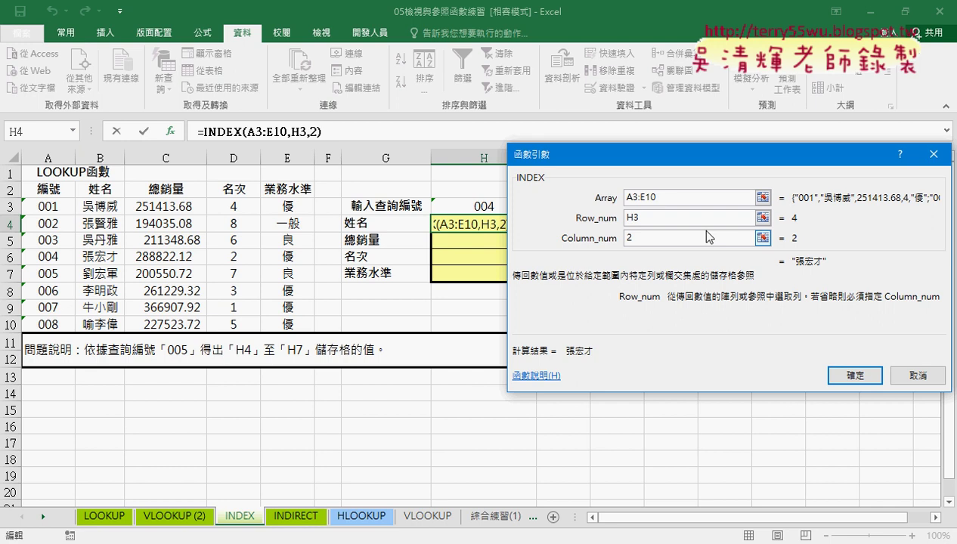
type("$")
left_click(650, 217)
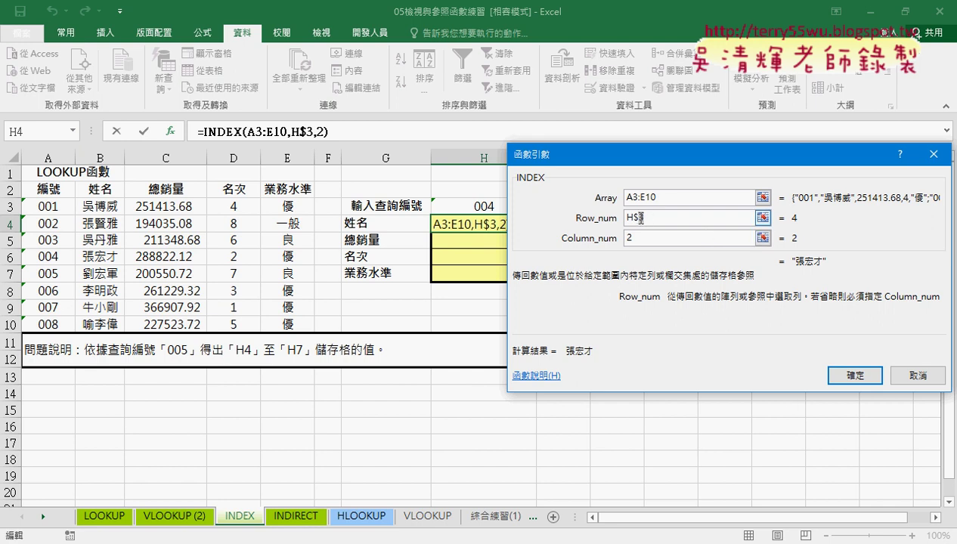
left_click(628, 238)
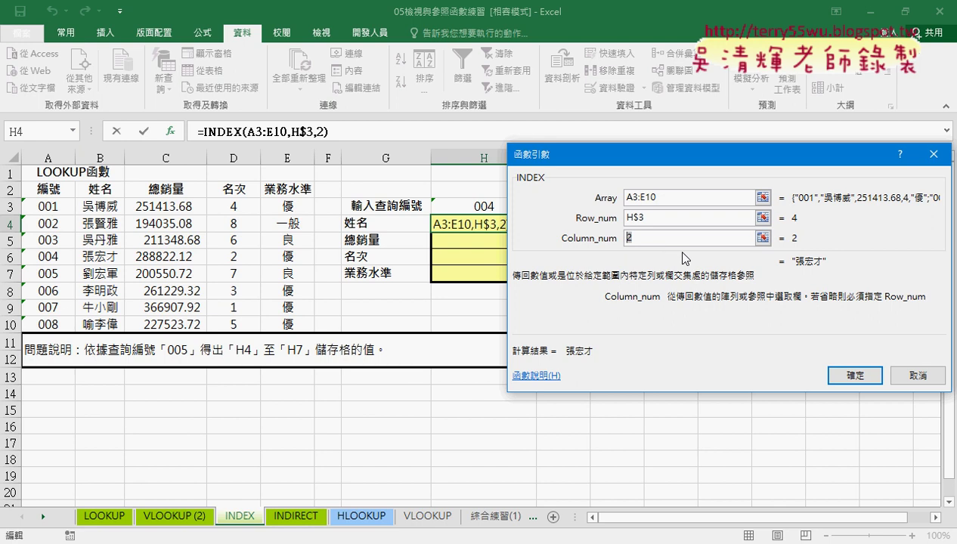
type("row")
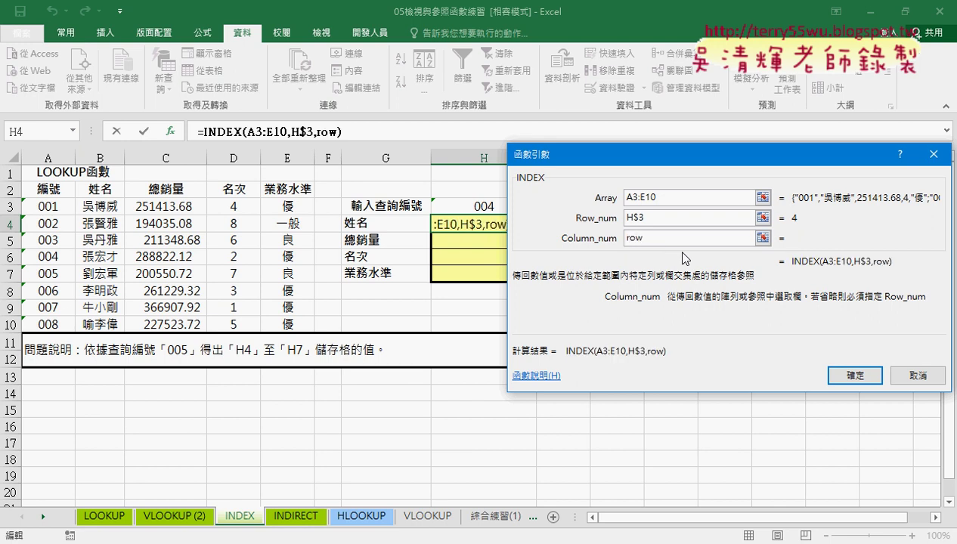
type("()-")
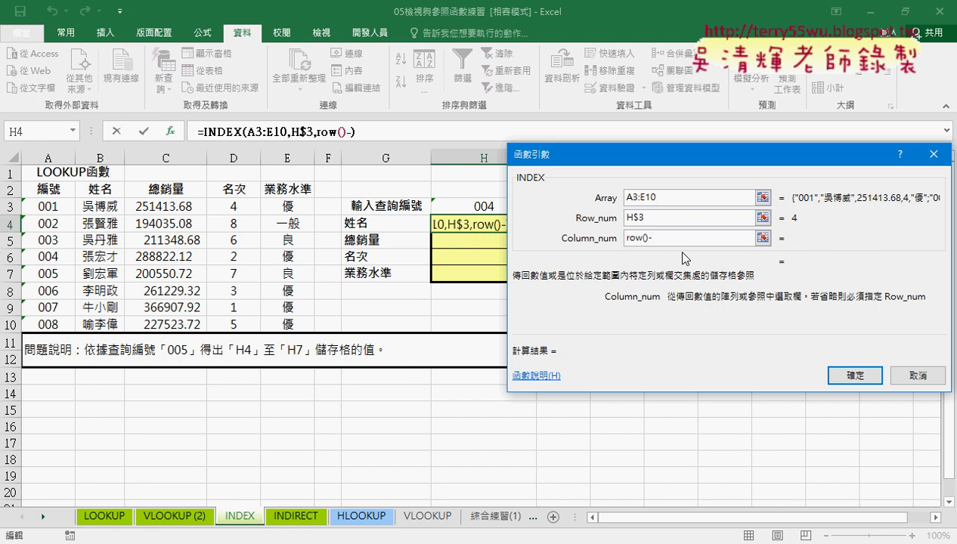
type("2")
left_click(854, 375)
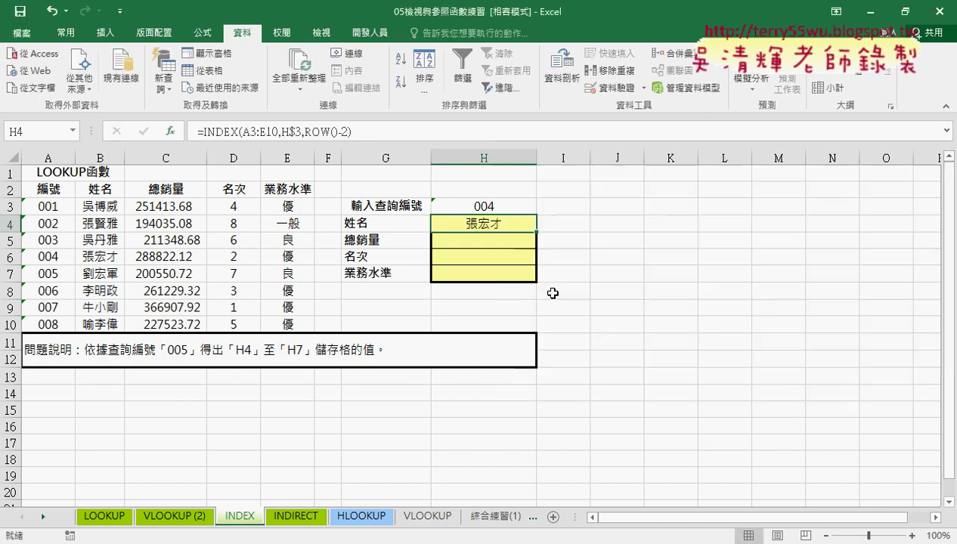
- Fill H4's formula down to H7, compare with the VLOOKUP (2) sheet, and return
left_click_drag(538, 235, 538, 281)
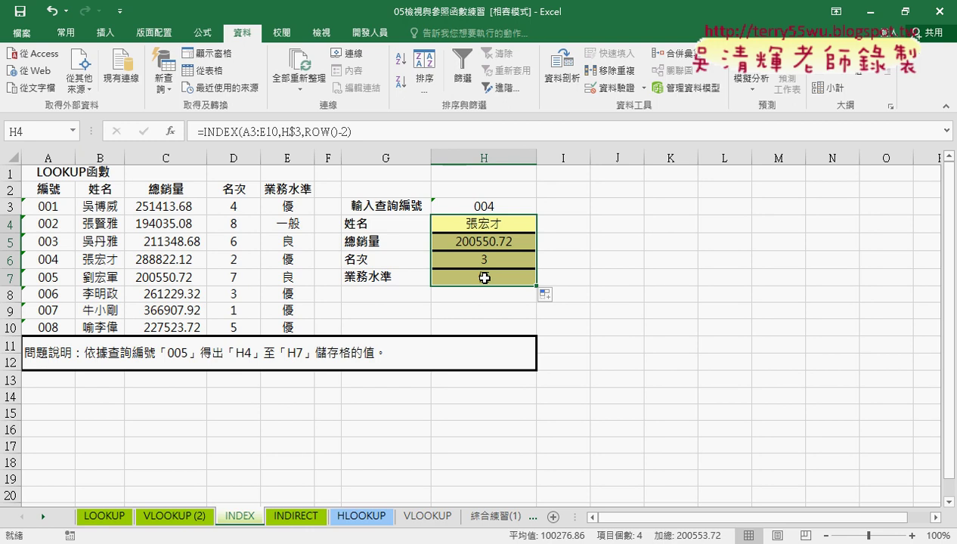
left_click(176, 519)
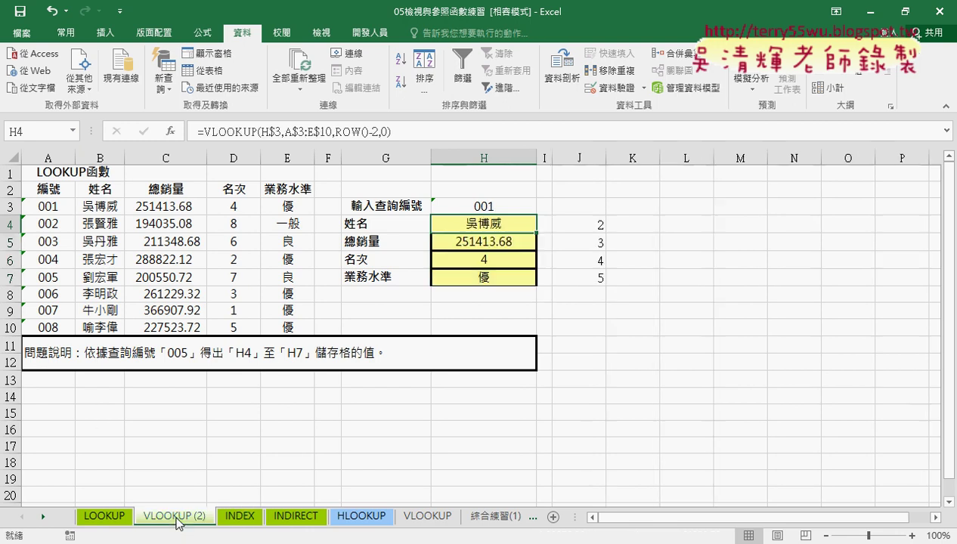
left_click(241, 519)
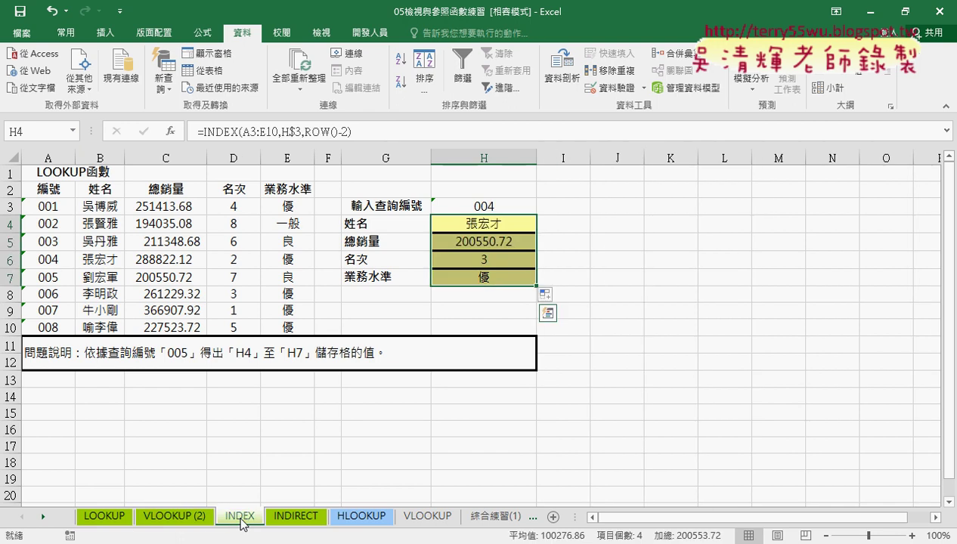